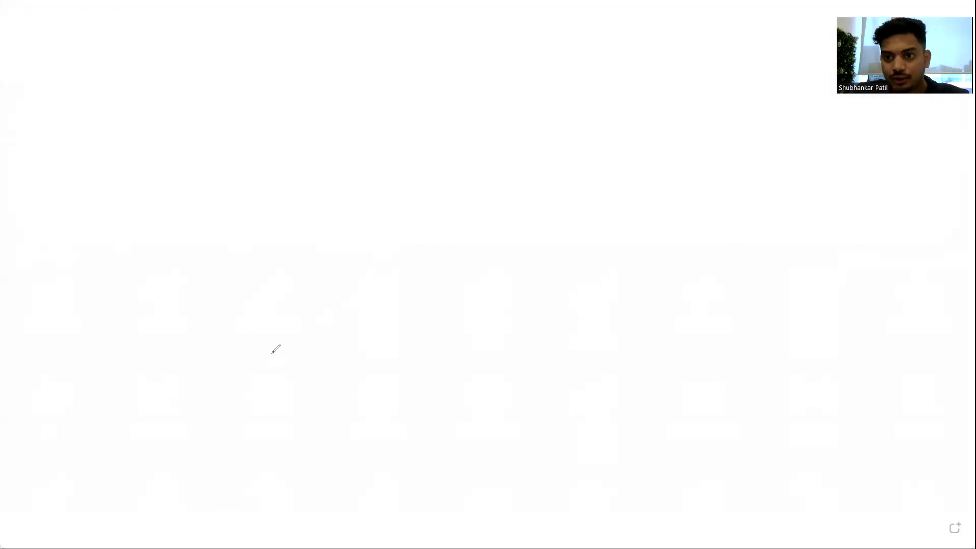
Step: Sketch a sideways wavy price line between upper and lower horizontal boundary lines
mouse_move(243, 381)
left_mouse_down()
mouse_move(285, 388)
mouse_move(297, 368)
mouse_move(307, 380)
mouse_move(346, 381)
mouse_move(377, 359)
mouse_move(410, 378)
mouse_move(462, 363)
mouse_move(485, 383)
mouse_move(542, 377)
mouse_move(562, 305)
mouse_move(577, 342)
mouse_move(594, 310)
mouse_move(612, 319)
mouse_move(641, 289)
mouse_move(669, 311)
mouse_move(690, 264)
left_mouse_up()
left_click_drag(209, 358, 547, 361)
left_click_drag(267, 413, 529, 408)
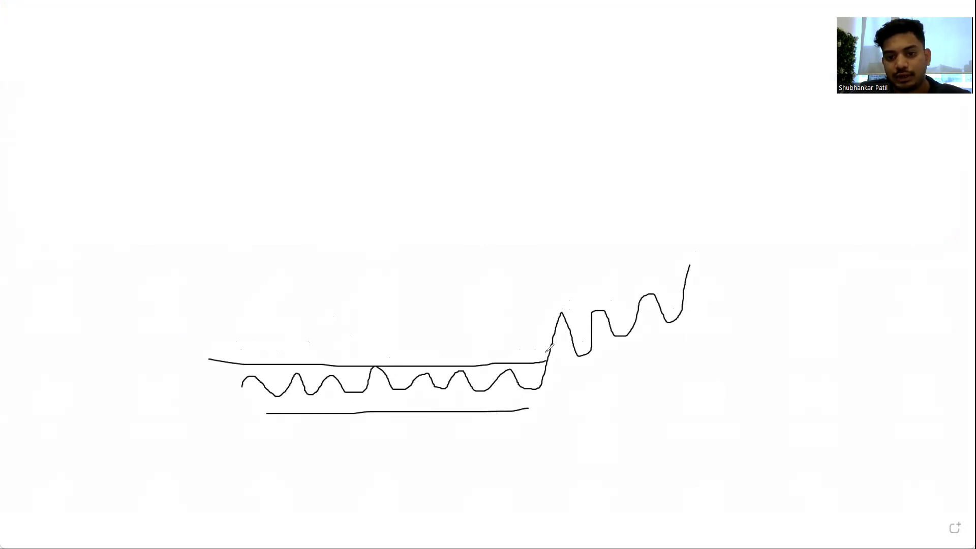
Step: Draw the upward breakout with two trend lines and an arrowhead on the rising stroke
left_click_drag(533, 336, 546, 328)
left_click_drag(595, 308, 679, 302)
left_click_drag(562, 361, 704, 350)
left_click_drag(686, 251, 675, 295)
mouse_move(662, 262)
left_mouse_down()
mouse_move(688, 253)
mouse_move(691, 272)
mouse_move(728, 247)
mouse_move(722, 228)
mouse_move(741, 222)
mouse_move(732, 225)
left_mouse_up()
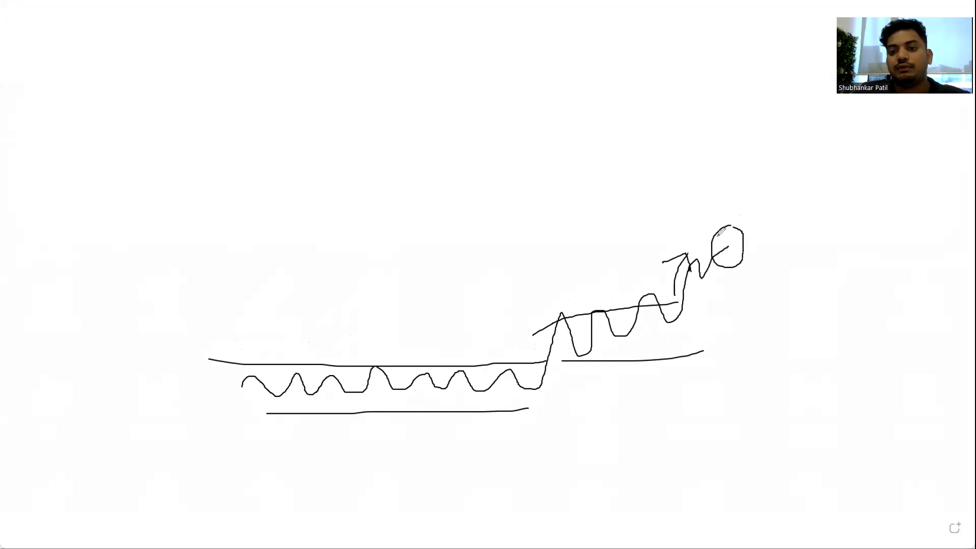
Step: Handwrite 250 above the breakout
left_click_drag(682, 145, 743, 169)
mouse_move(753, 116)
left_mouse_down()
mouse_move(725, 118)
mouse_move(740, 153)
mouse_move(727, 154)
left_mouse_up()
mouse_move(786, 115)
left_mouse_down()
mouse_move(775, 129)
mouse_move(795, 130)
mouse_move(783, 107)
mouse_move(820, 128)
mouse_move(833, 101)
mouse_move(822, 122)
left_mouse_up()
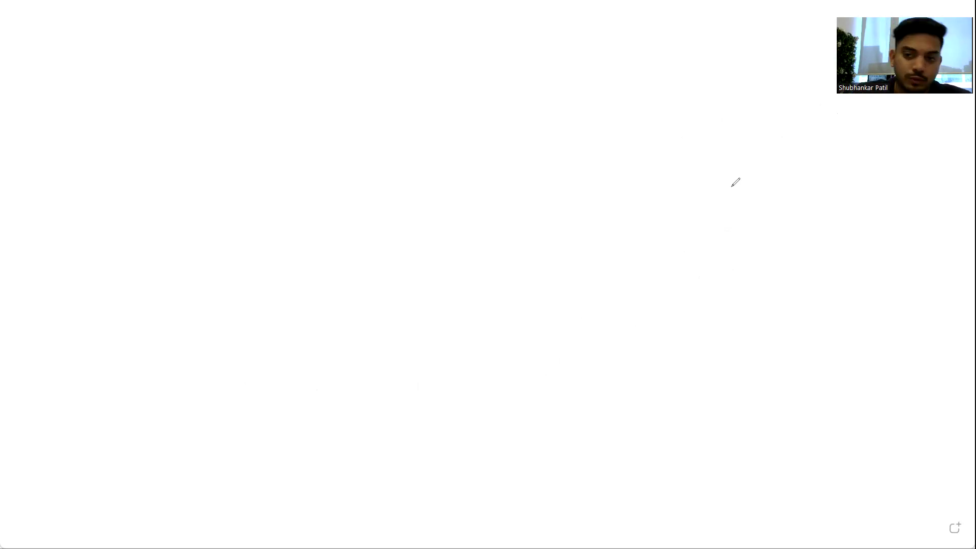
Step: Draw a rising zigzag price line between upper and lower trend lines
mouse_move(204, 337)
left_mouse_down()
mouse_move(223, 365)
mouse_move(245, 338)
mouse_move(276, 367)
mouse_move(298, 328)
mouse_move(323, 327)
mouse_move(351, 354)
mouse_move(420, 324)
mouse_move(488, 320)
mouse_move(531, 244)
mouse_move(608, 178)
mouse_move(669, 106)
left_mouse_up()
left_click(546, 286)
left_click_drag(681, 184, 545, 285)
left_click_drag(451, 225, 605, 133)
Step: Add a circled cross right of the chart and extend the price line upward
left_click_drag(762, 232, 740, 298)
left_click_drag(730, 262, 790, 278)
left_click_drag(777, 207, 837, 215)
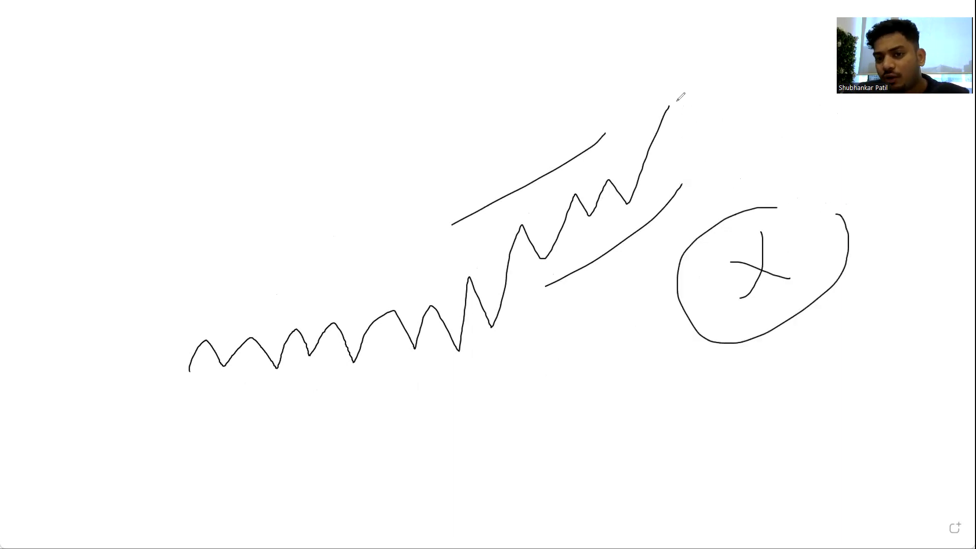
mouse_move(669, 106)
left_mouse_down()
mouse_move(701, 83)
mouse_move(716, 53)
left_mouse_up()
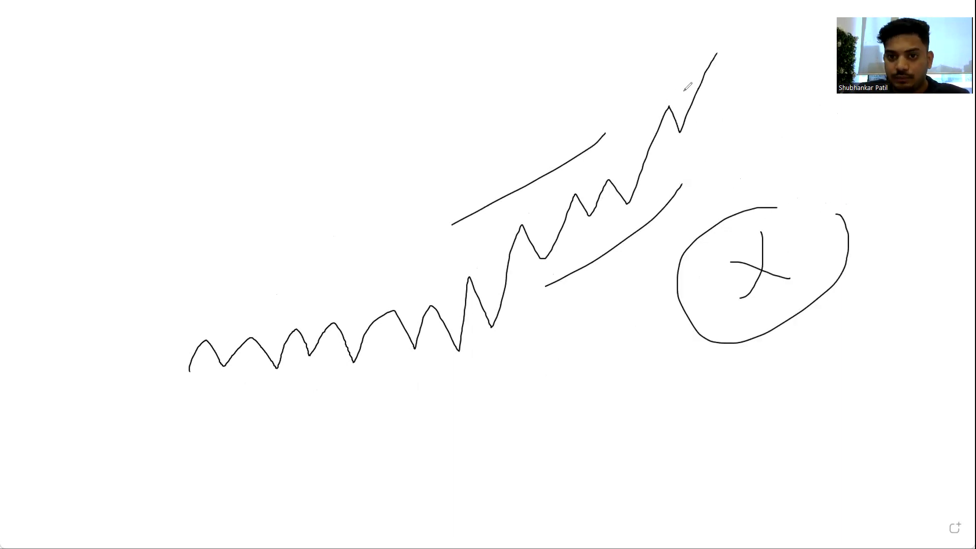
Step: Undo the cross with Ctrl+Z, draw a check mark, and extend the price line higher
key("ctrl+z")
key("ctrl+z")
key("ctrl+z")
key("ctrl+z")
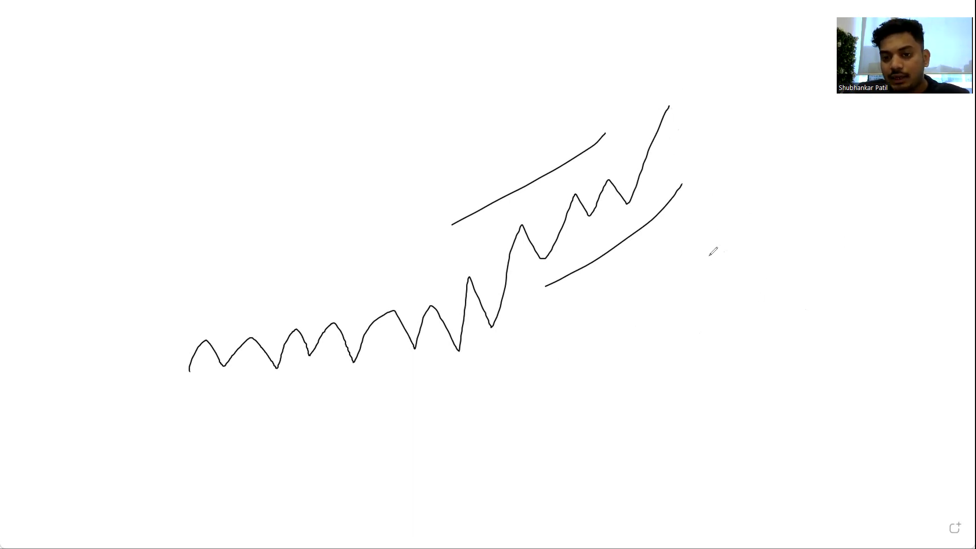
left_click_drag(712, 260, 802, 214)
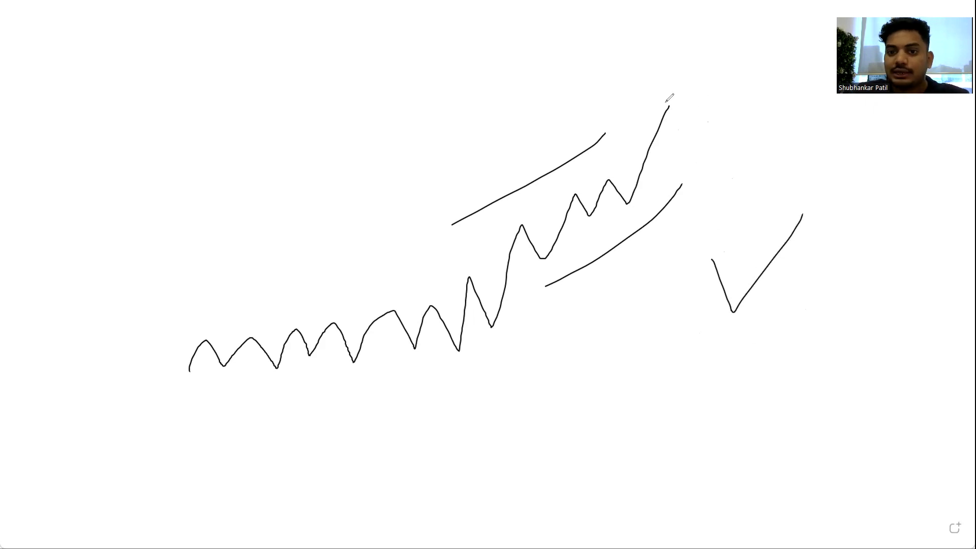
mouse_move(666, 107)
left_mouse_down()
mouse_move(681, 126)
mouse_move(701, 89)
mouse_move(772, 18)
left_mouse_up()
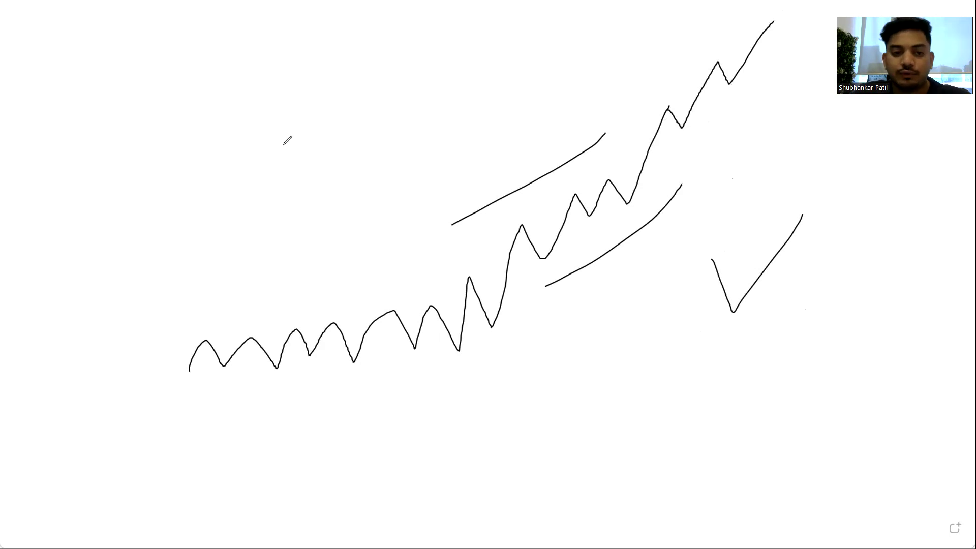
Step: Sketch a sideways wavy price line under a resistance line and sloped support, circling the breakout peak
mouse_move(124, 260)
left_mouse_down()
mouse_move(221, 232)
mouse_move(295, 245)
mouse_move(368, 214)
mouse_move(420, 146)
left_mouse_up()
left_click_drag(92, 211, 450, 193)
left_click_drag(162, 278, 477, 240)
mouse_move(421, 132)
left_mouse_down()
mouse_move(423, 185)
mouse_move(435, 129)
left_mouse_up()
Step: Write 250 above the chart, a circled L below it, and extend the rising line into the circle
mouse_move(231, 68)
left_mouse_down()
mouse_move(278, 97)
mouse_move(303, 93)
left_mouse_up()
left_click_drag(359, 72, 348, 76)
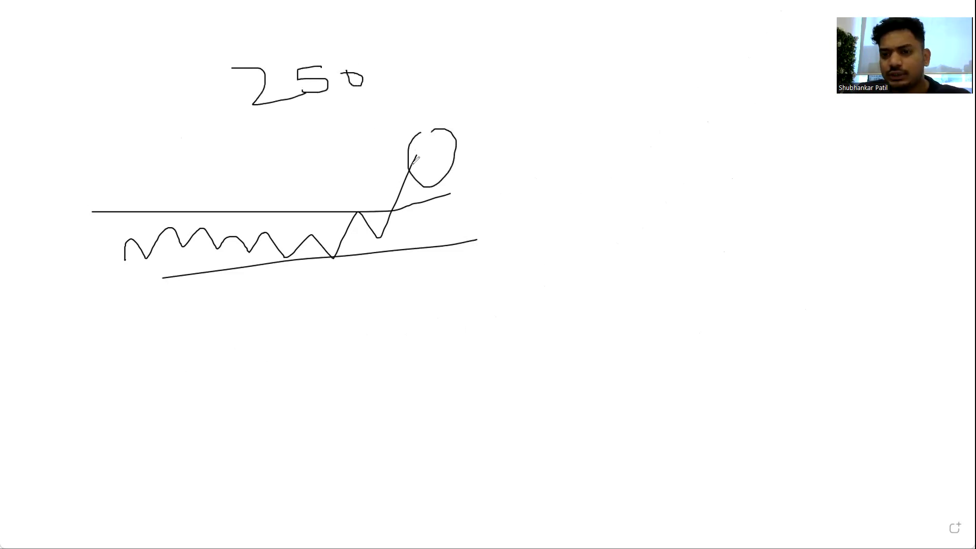
left_click_drag(109, 396, 169, 421)
left_click_drag(121, 354, 136, 345)
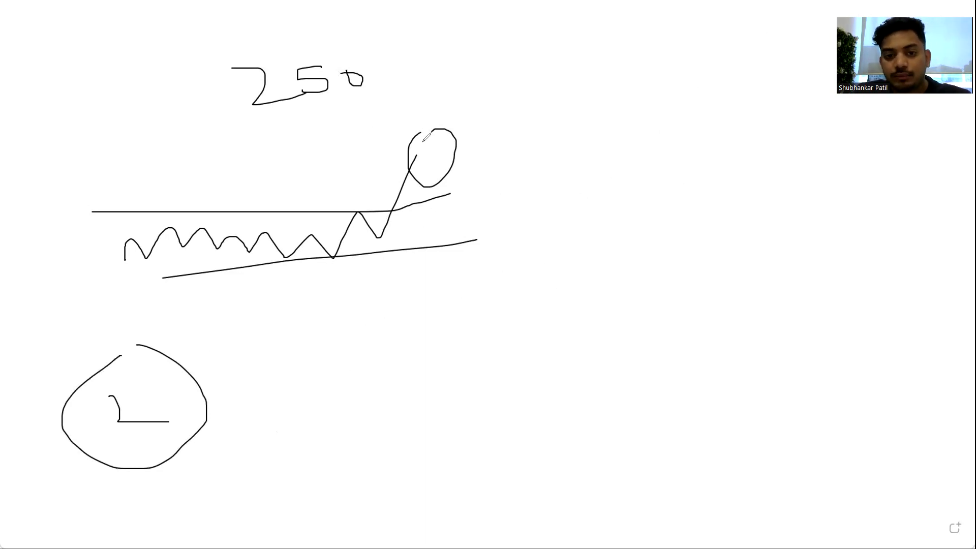
left_click_drag(416, 153, 423, 147)
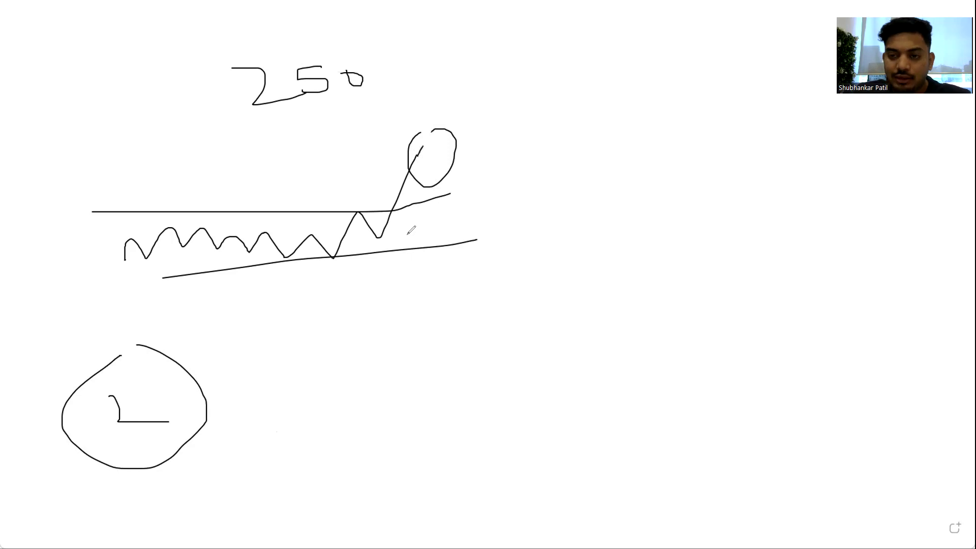
Step: Write OI beside the chart with an upward arrow
mouse_move(516, 301)
left_mouse_down()
mouse_move(499, 324)
mouse_move(551, 302)
mouse_move(631, 293)
mouse_move(609, 338)
left_mouse_up()
left_click_drag(568, 348, 653, 348)
mouse_move(686, 303)
left_mouse_down()
mouse_move(692, 343)
mouse_move(687, 270)
mouse_move(709, 303)
left_mouse_up()
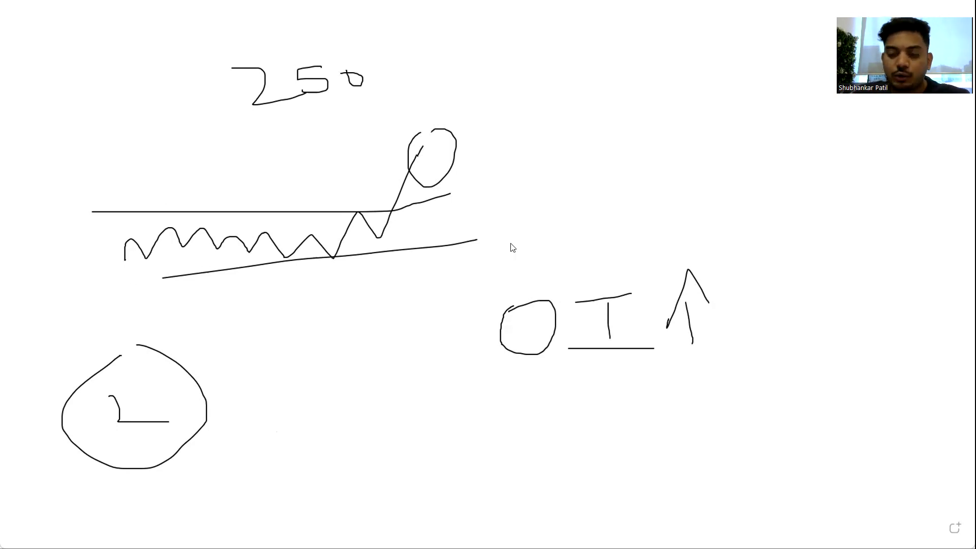
Step: Scroll the Quantsapp home page and open the Price OI Percentile tool
scroll(436, 368, "down", 6)
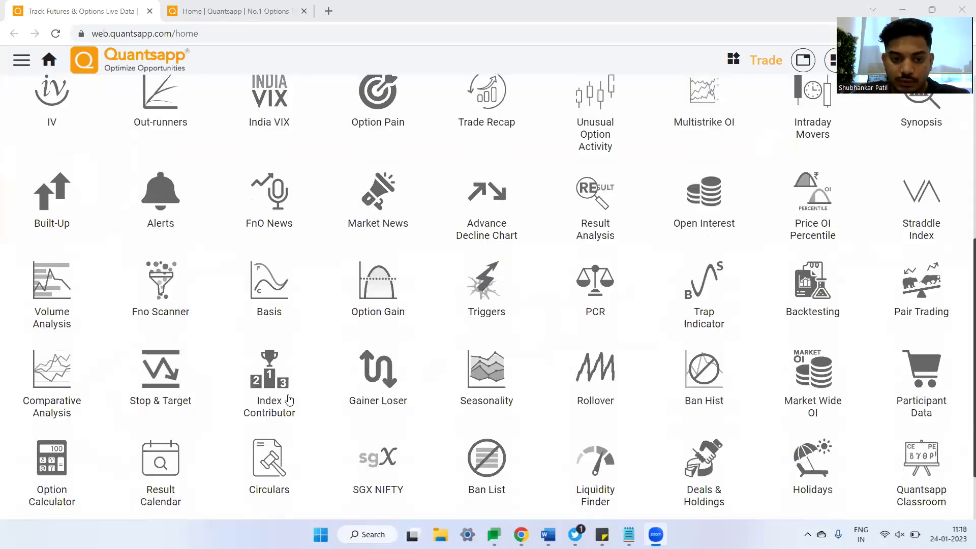
left_click(806, 182)
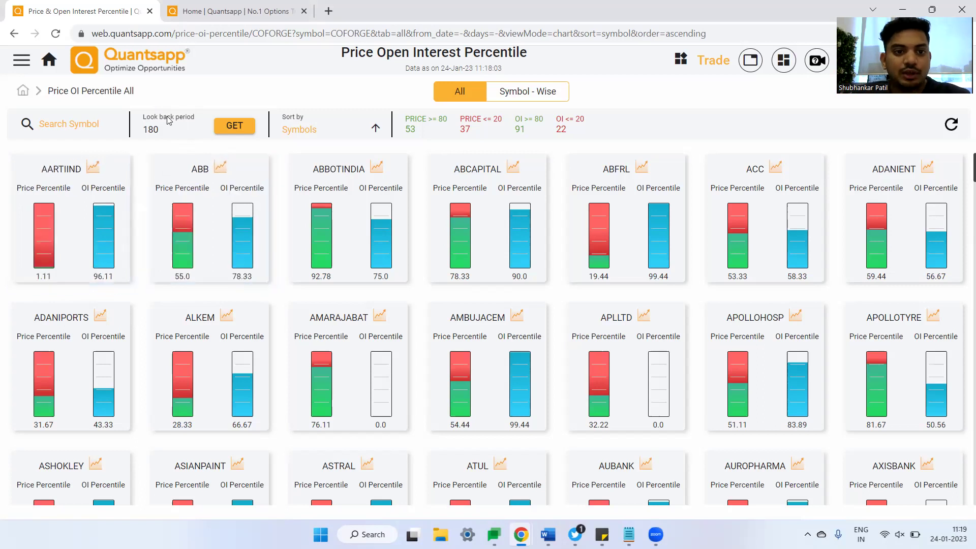
Step: Reload percentiles for a 180-day look-back and sort the cards by Price Percentile
left_click(232, 129)
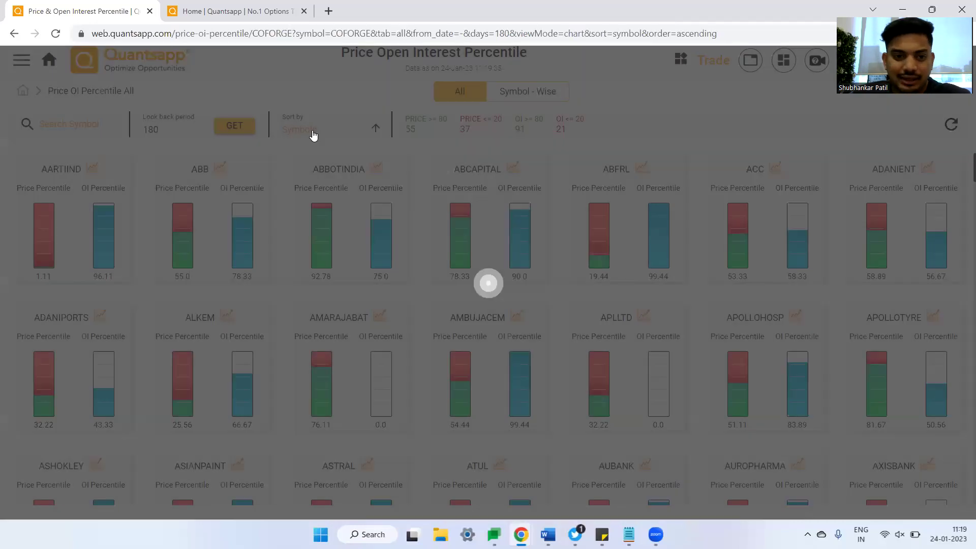
left_click(321, 137)
left_click(318, 184)
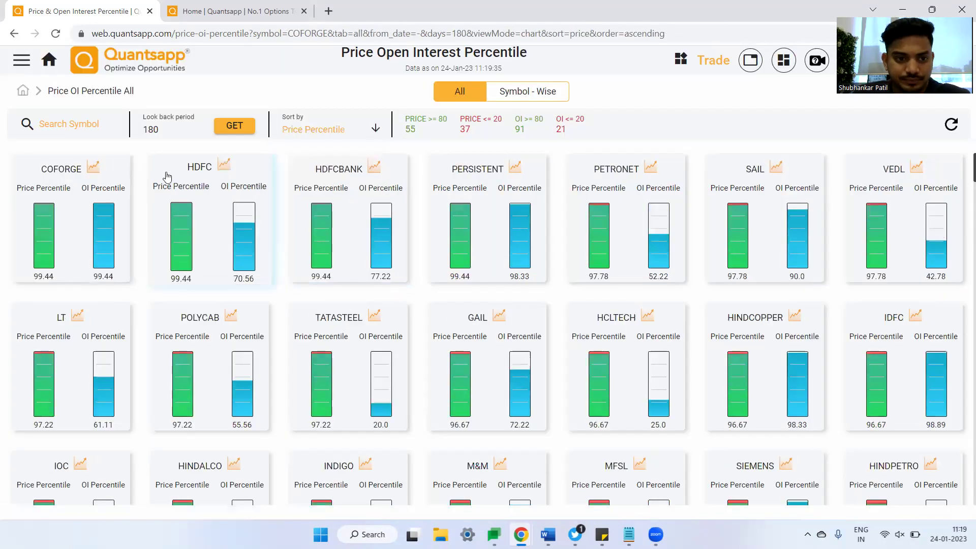
left_click(312, 133)
left_click(325, 155)
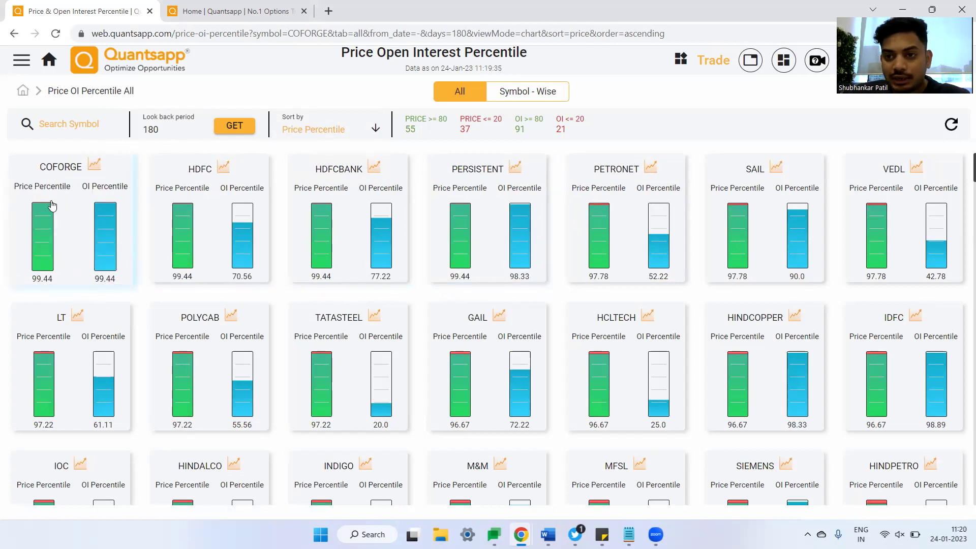
left_click(67, 224)
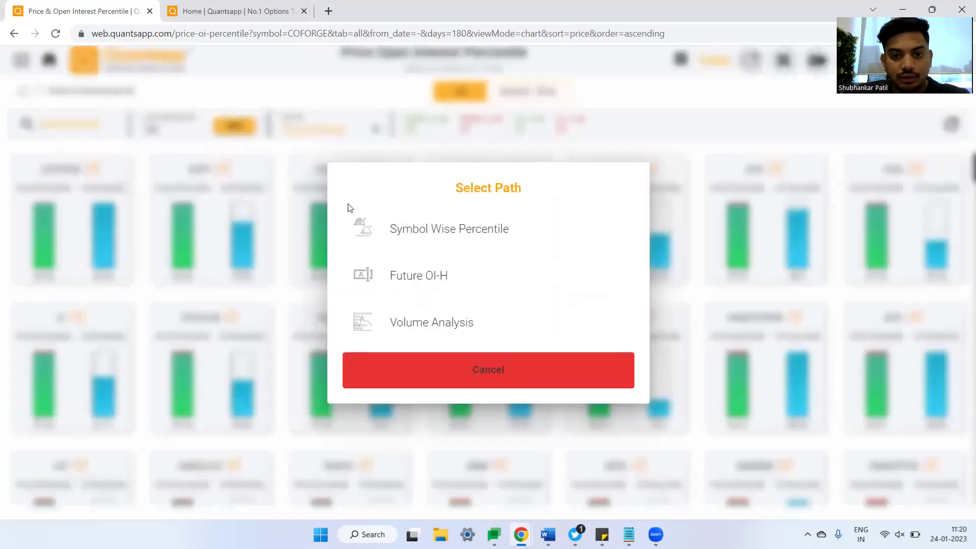
left_click(410, 360)
left_click(45, 264)
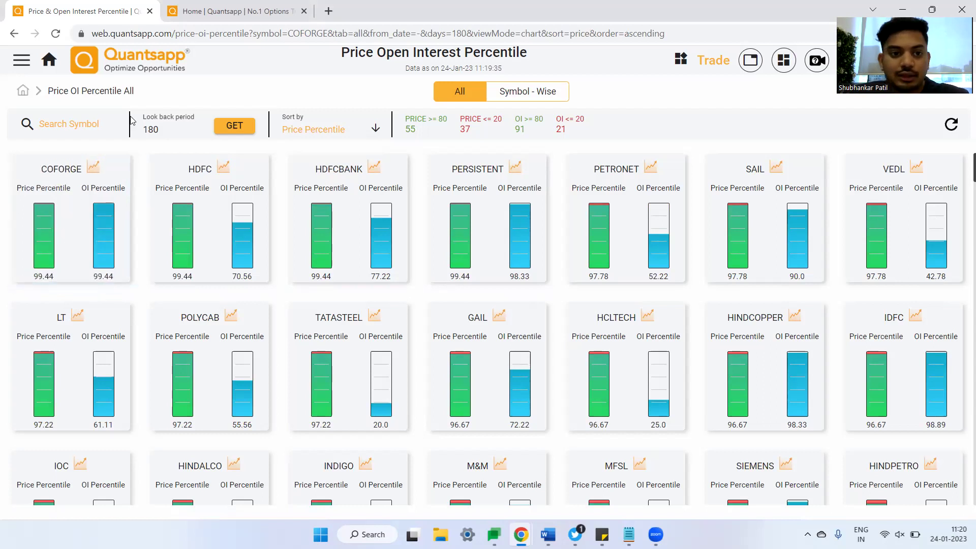
Step: Select the look-back value, scroll the grid back to the top, and click the PERSISTENT card for destination choices
left_click_drag(159, 129, 148, 130)
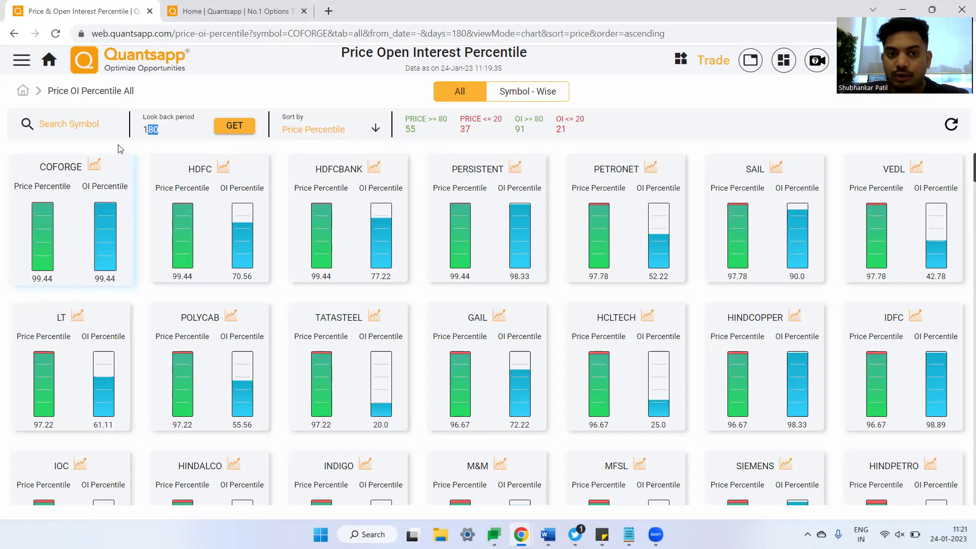
key("shift+Left")
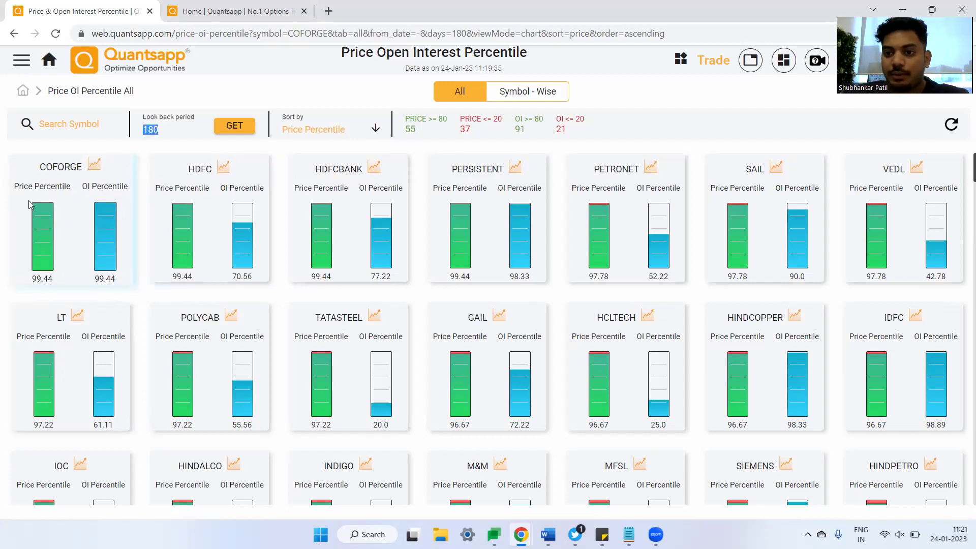
scroll(226, 325, "down", 2)
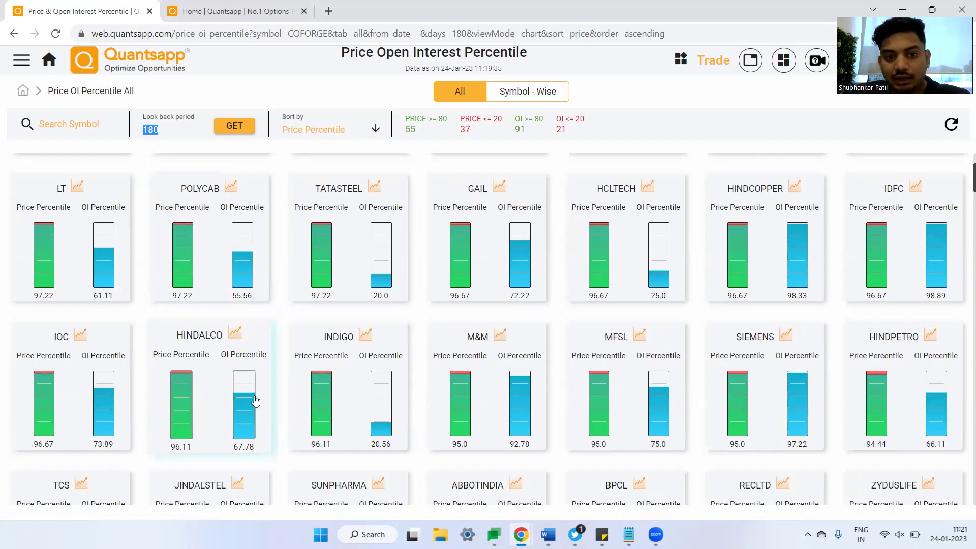
scroll(335, 376, "down", 1)
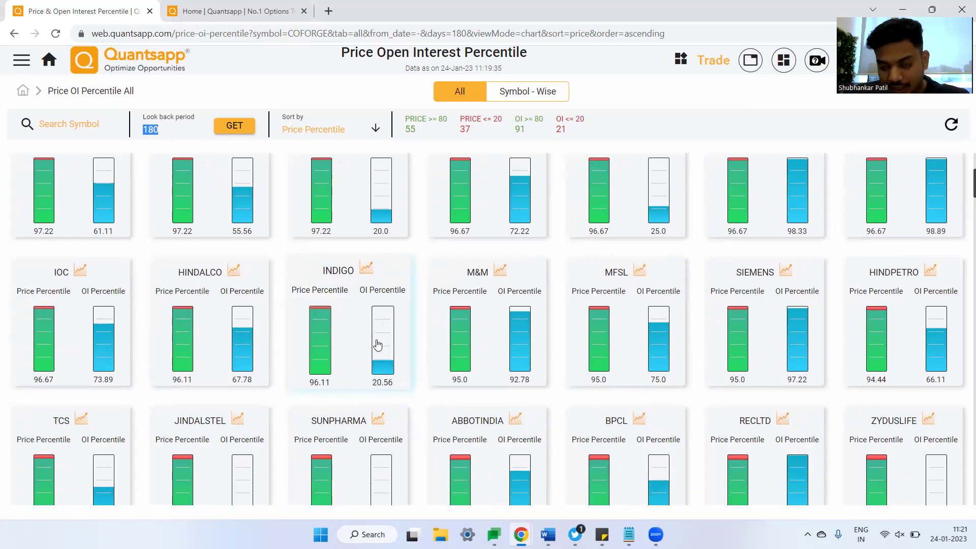
scroll(350, 366, "up", 1)
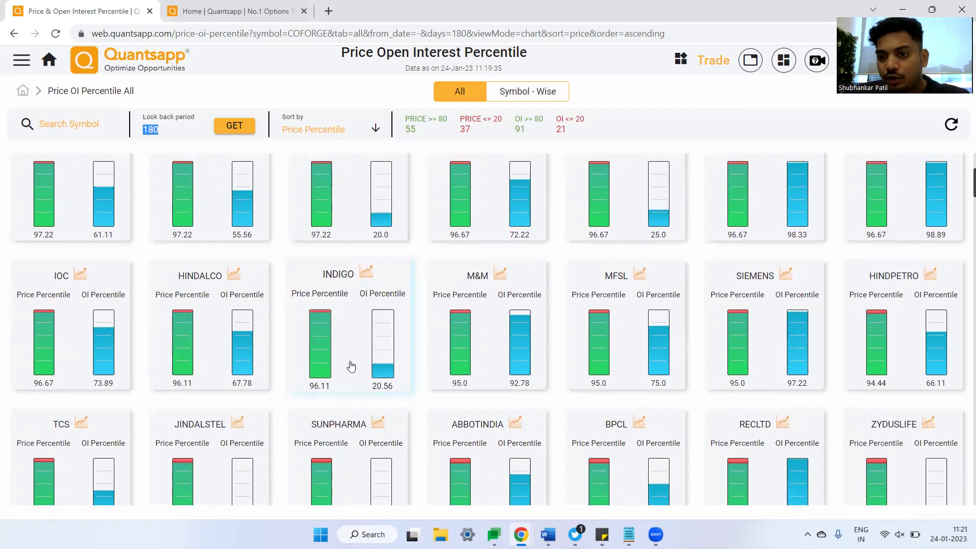
scroll(351, 366, "up", 4)
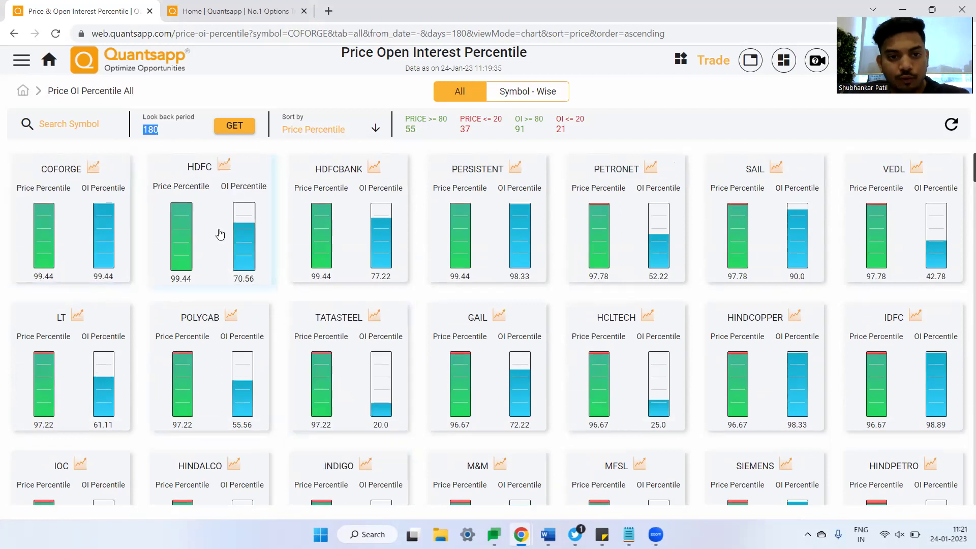
left_click(481, 244)
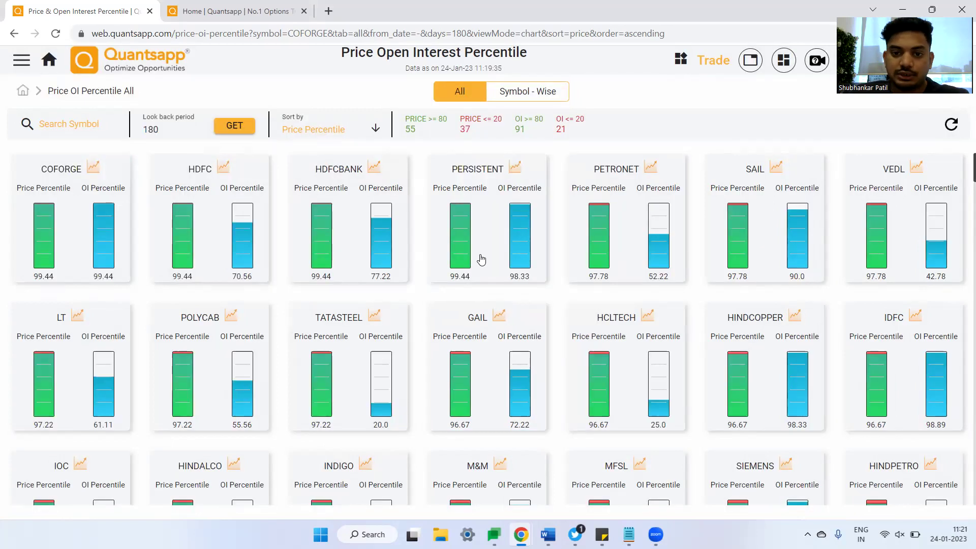
left_click(479, 257)
Step: Open PERSISTENT's Future OI-H chart and switch it to ABS OI change bars
left_click(479, 276)
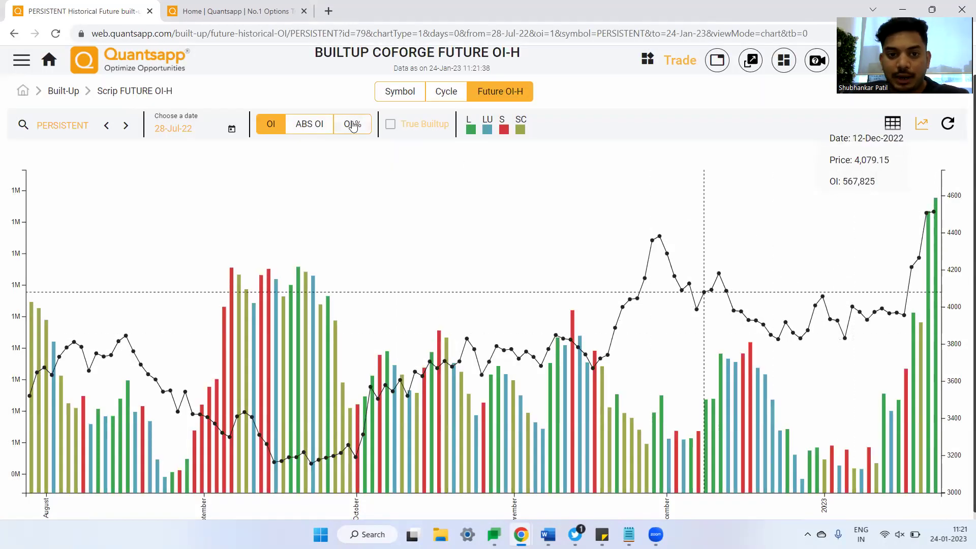
left_click(308, 126)
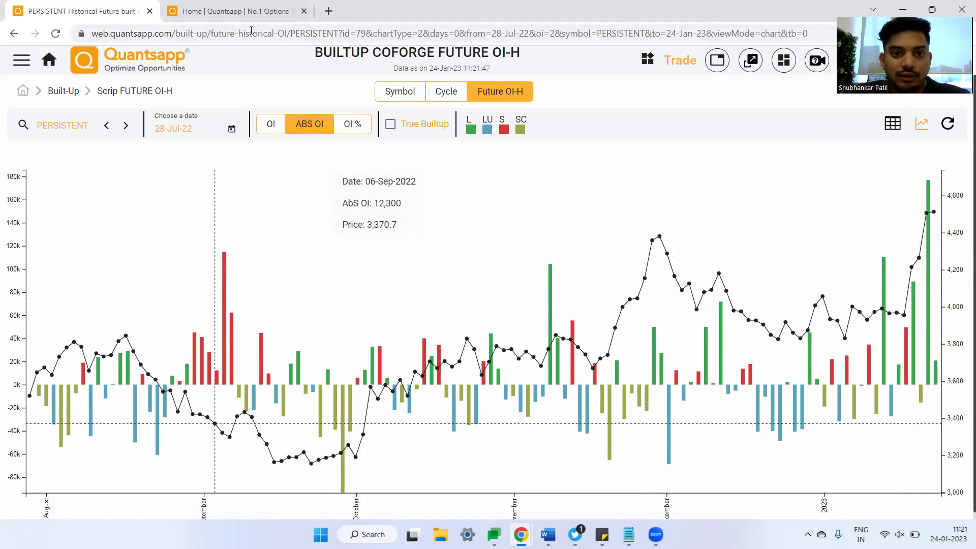
Step: Open the PERSISTENT chart in a new browser tab and switch that tab to the Symbol build-up table
left_click(716, 67)
left_click(94, 19)
left_click(252, 20)
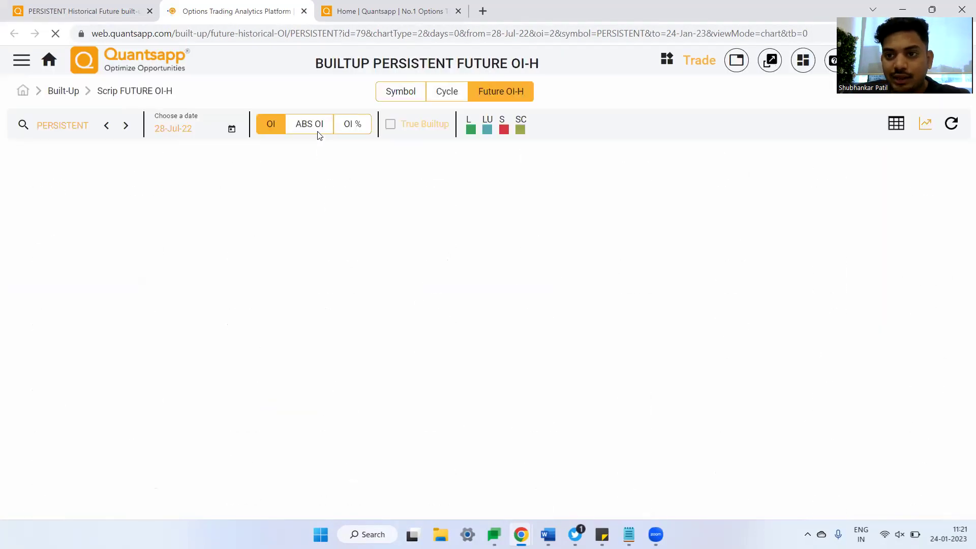
left_click(399, 92)
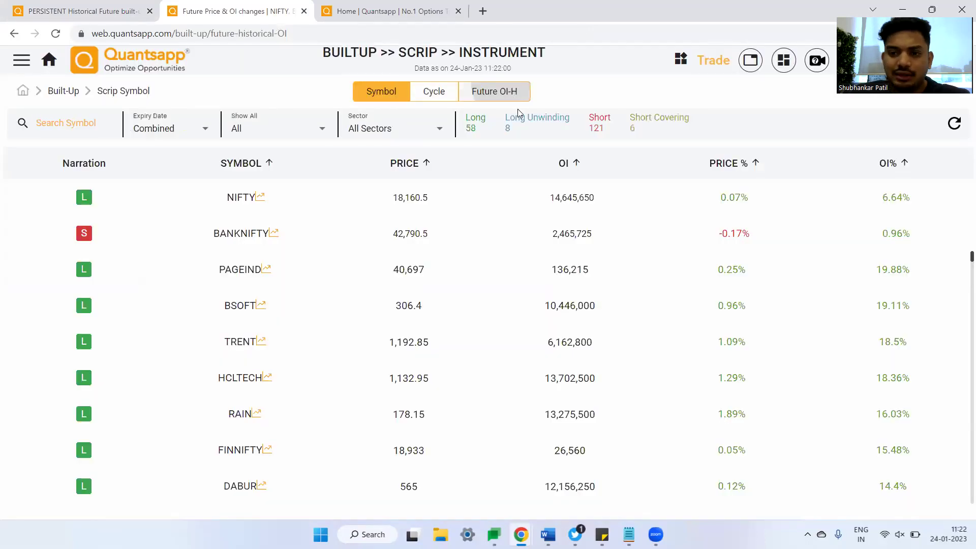
Step: Return to Future OI-H and load COFORGE's chart by searching COF
left_click(512, 92)
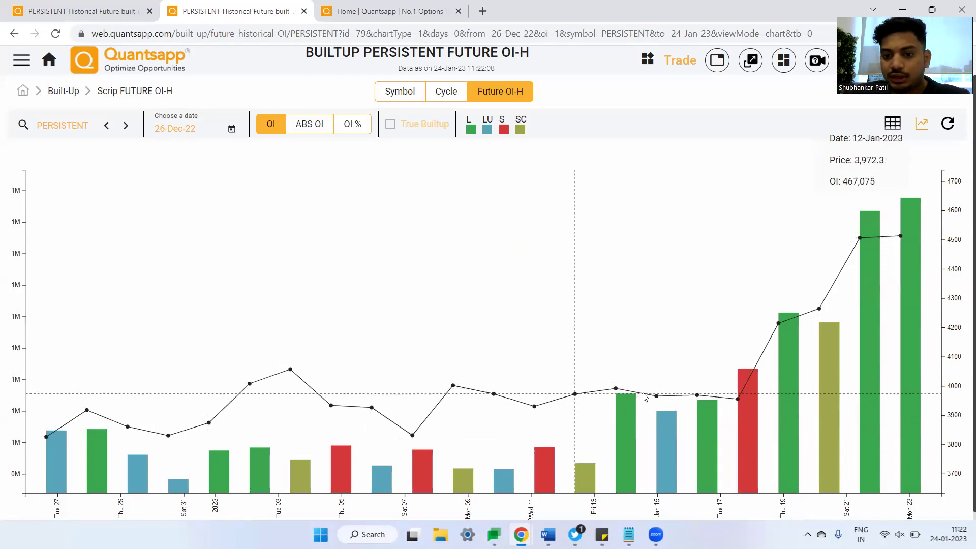
left_click(84, 128)
type("COF")
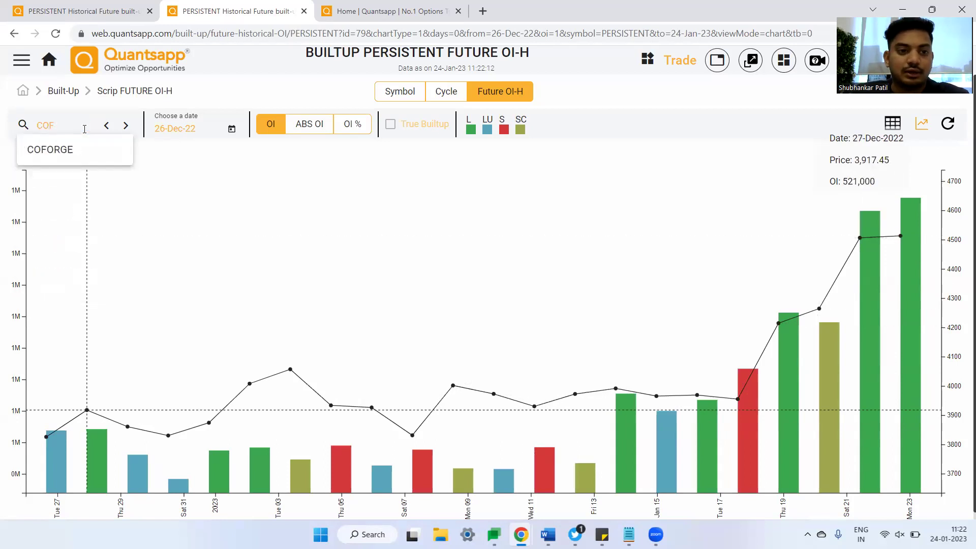
left_click(68, 148)
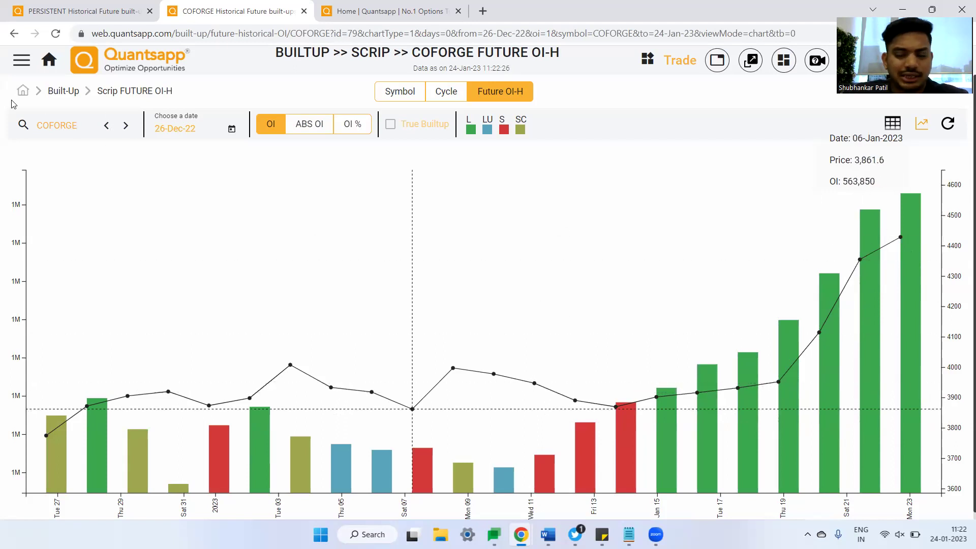
Step: Replace the symbol with HDFC to load its Future OI-H chart
double_click(66, 124)
type("HDFC")
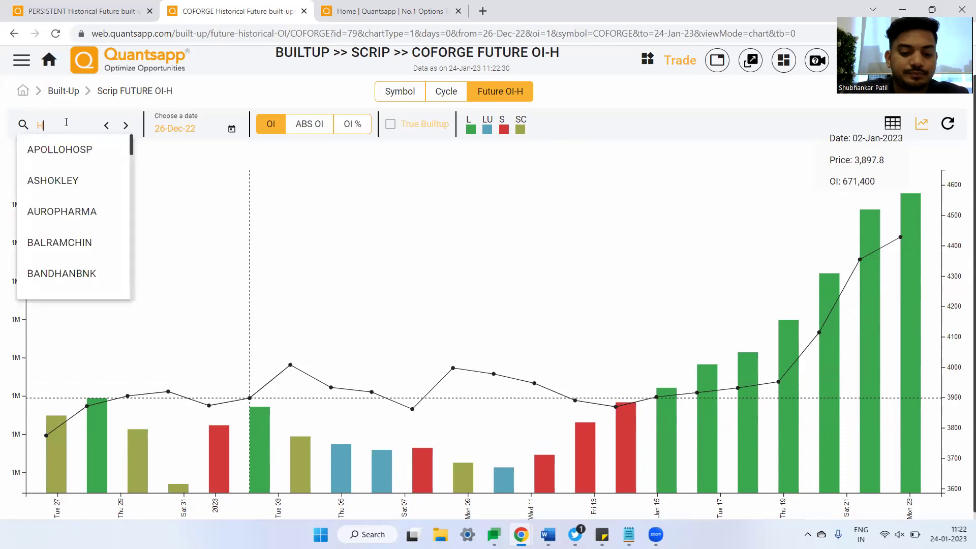
left_click(61, 149)
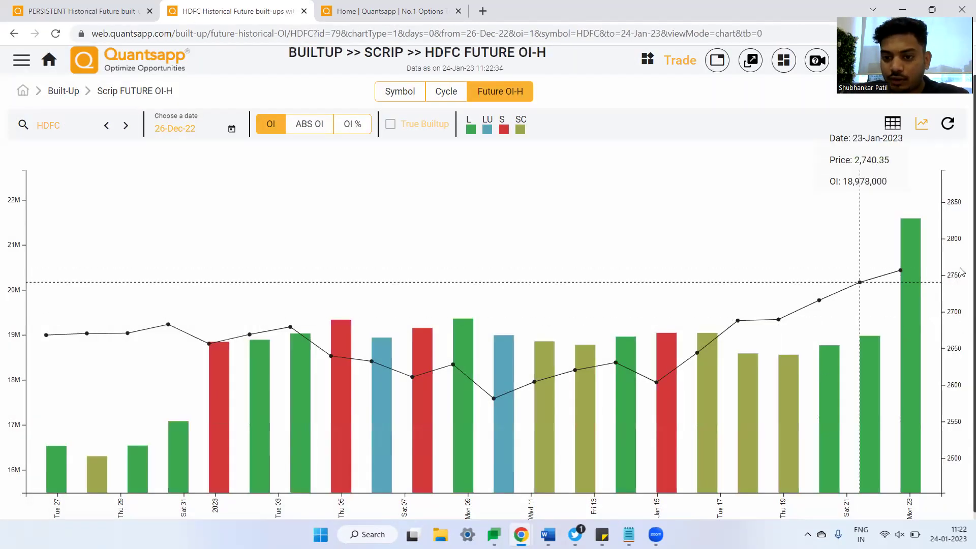
Step: Search HDFC again and load the HDFCBANK Future OI-H chart
double_click(74, 127)
type("D")
key("BackSpace")
type("HDFC")
left_click(54, 212)
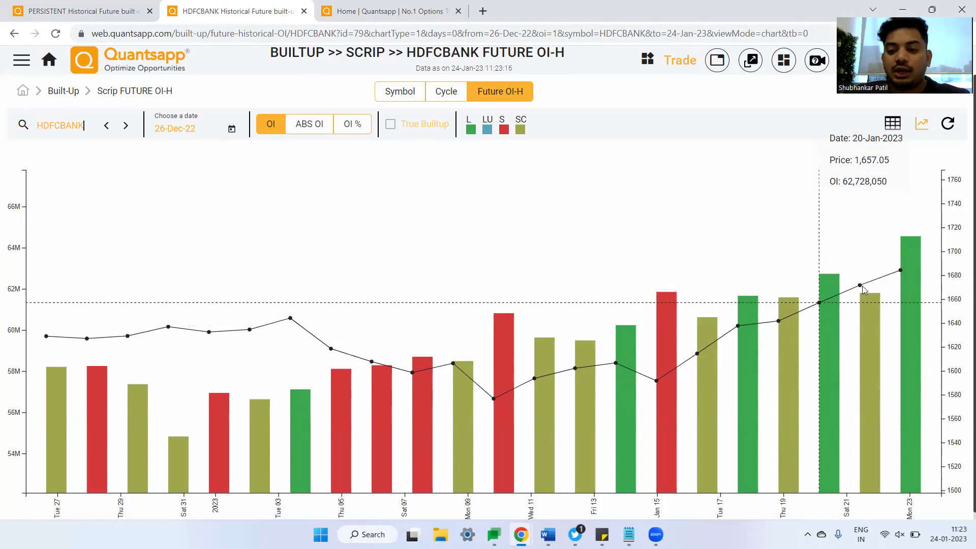
Step: Compare with the PERSISTENT tab, then open the Future Builtup Cycle heatmap
left_click(103, 5)
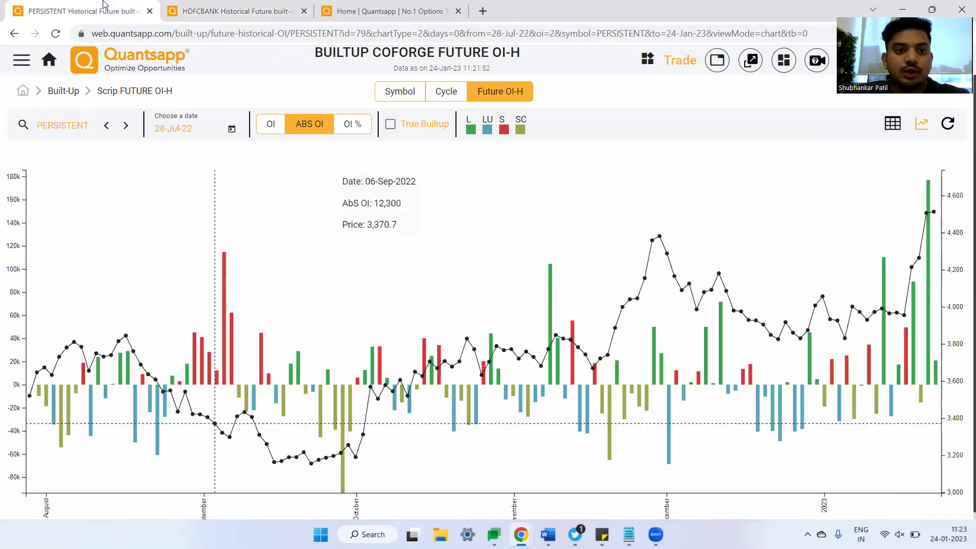
left_click(199, 10)
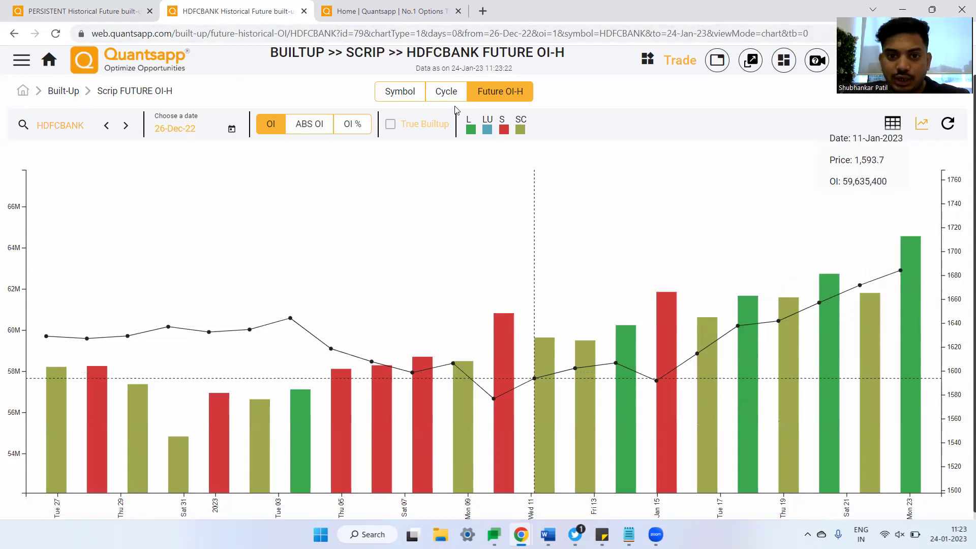
left_click(447, 91)
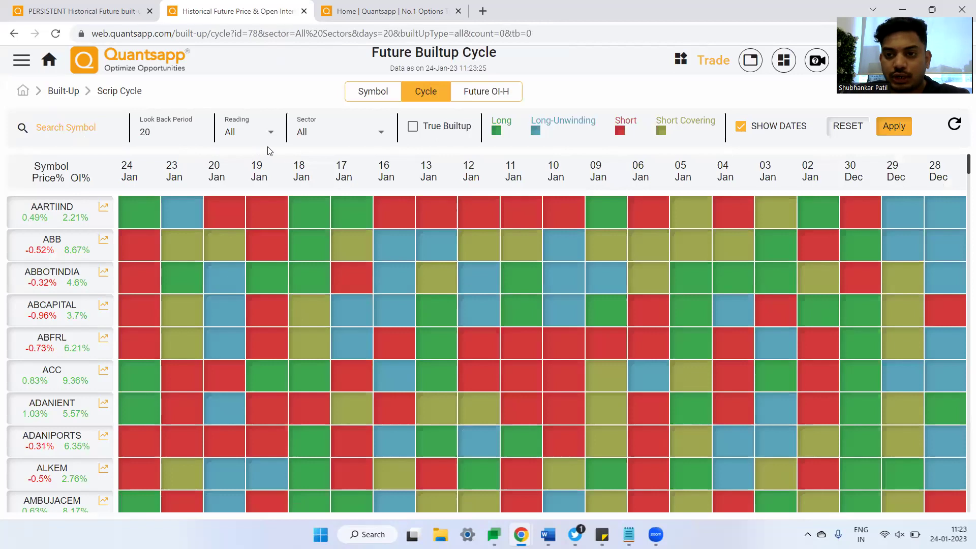
Step: Enter a 10-day look-back and the L-LU reading, typing count 14 and then changing it to 7
double_click(161, 133)
type("10")
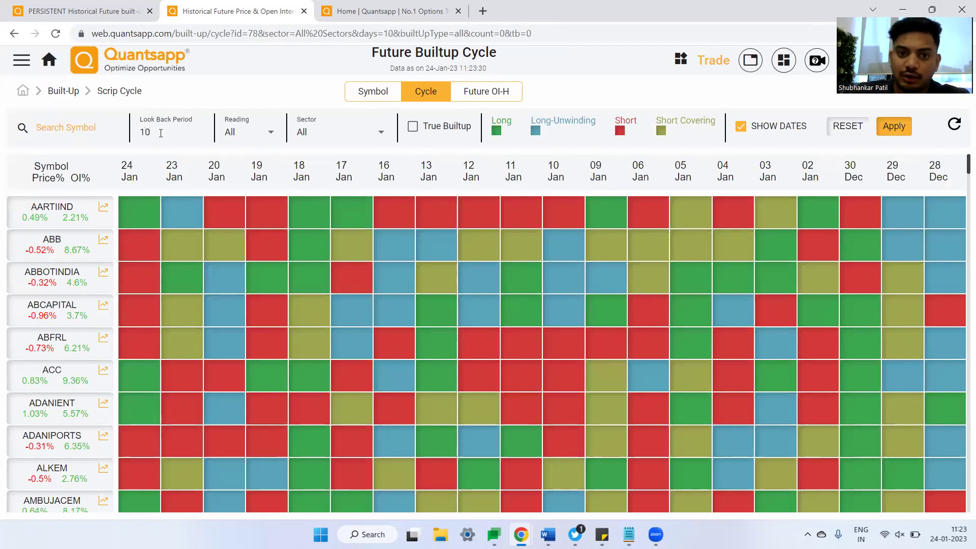
left_click(253, 140)
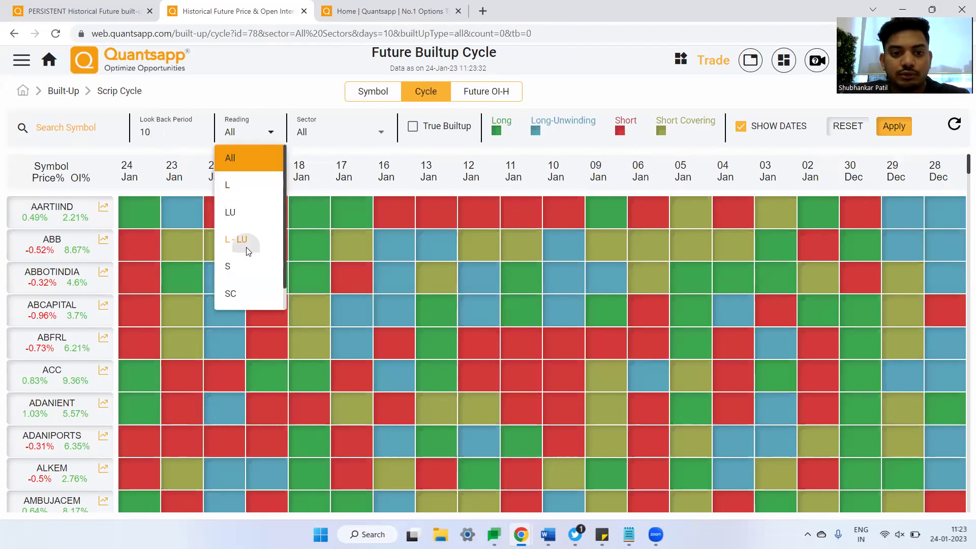
left_click(247, 245)
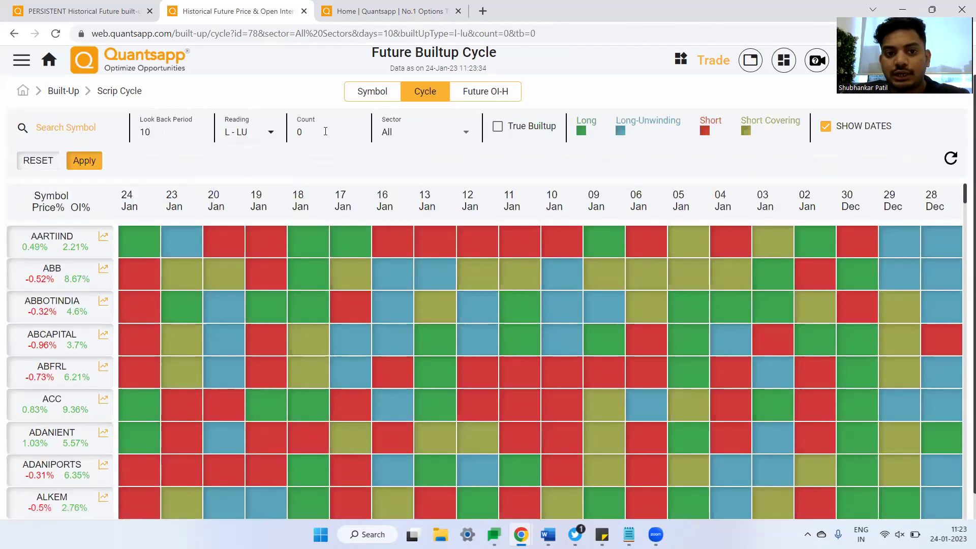
type("14")
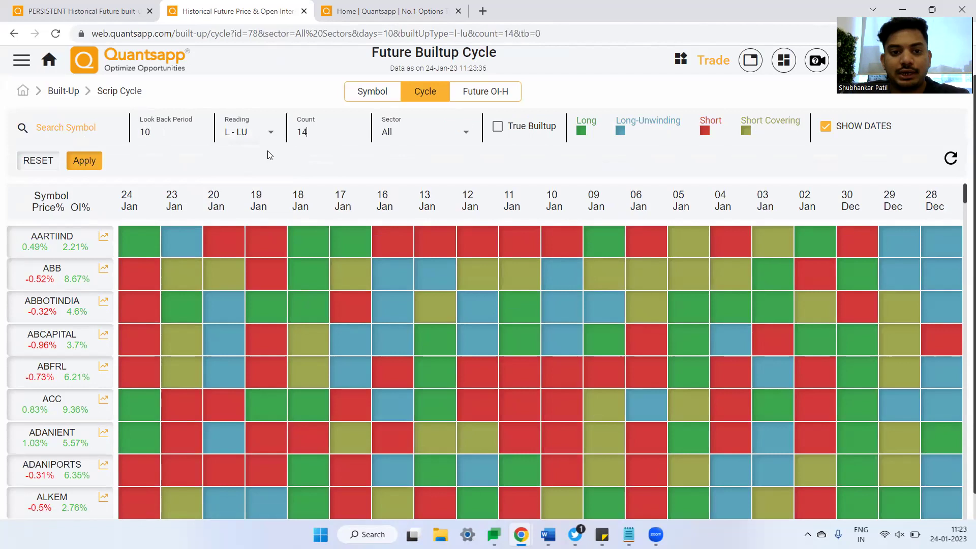
key("BackSpace")
key("BackSpace")
type("7")
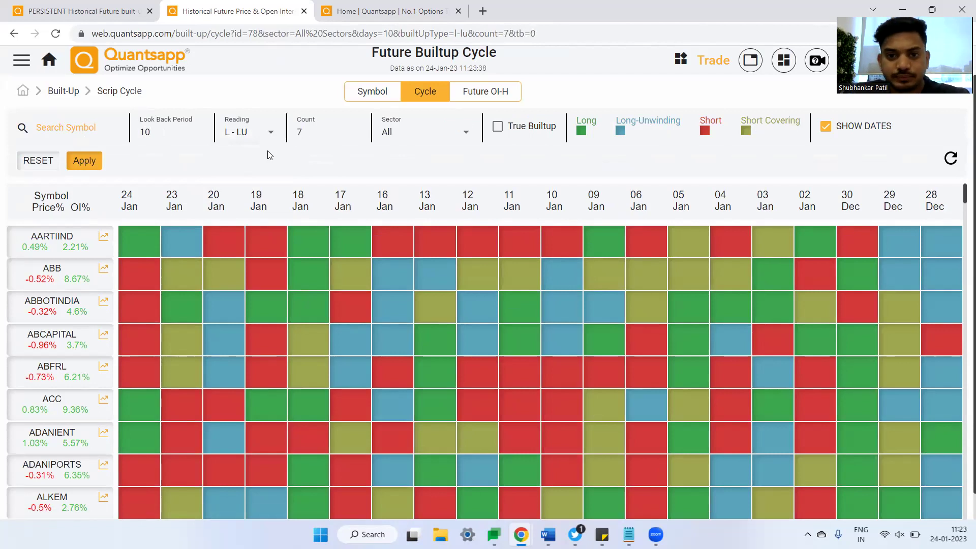
Step: Reset the cycle filters, then apply look-back 10, L-LU reading and count 14
left_click(83, 159)
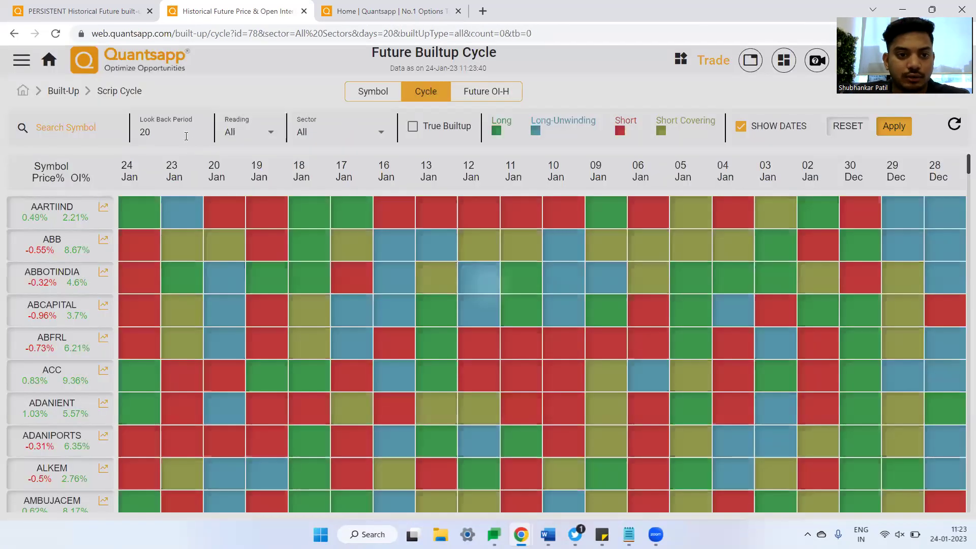
left_click(186, 136)
key("BackSpace")
key("BackSpace")
type("10")
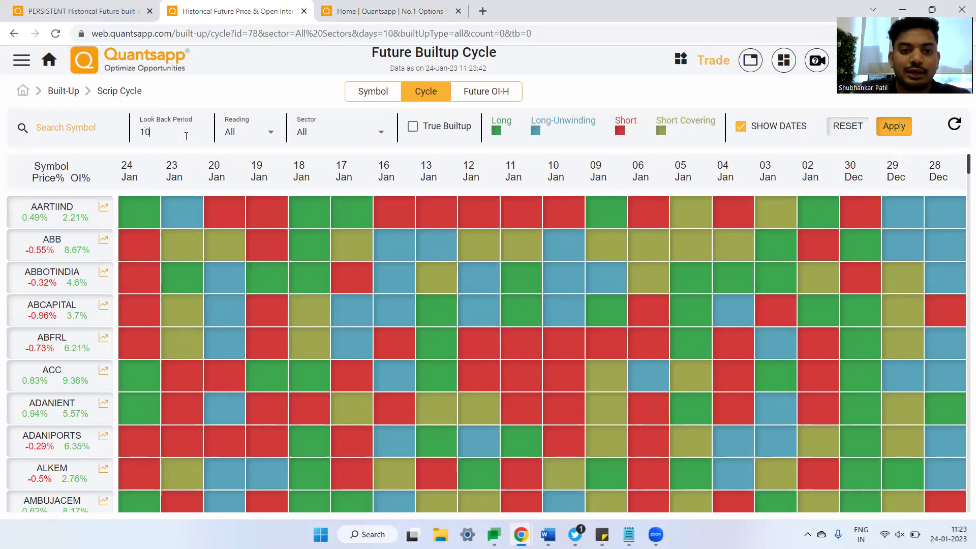
left_click(262, 130)
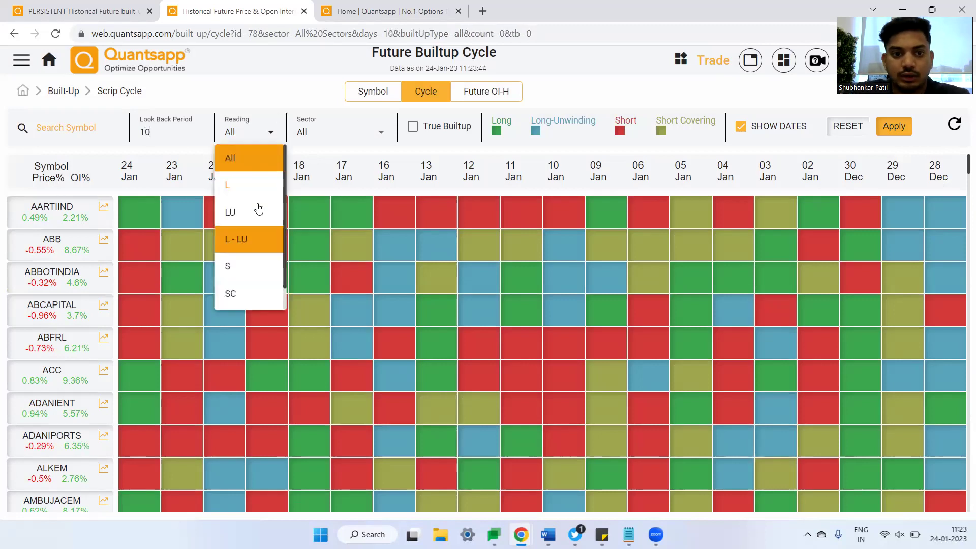
left_click(243, 239)
left_click(310, 158)
type("14")
left_click(83, 161)
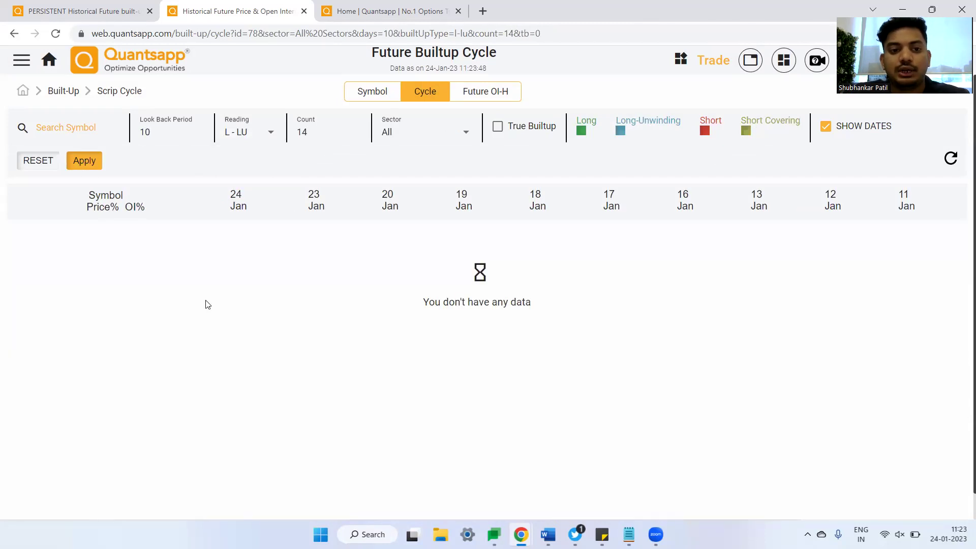
left_click(324, 133)
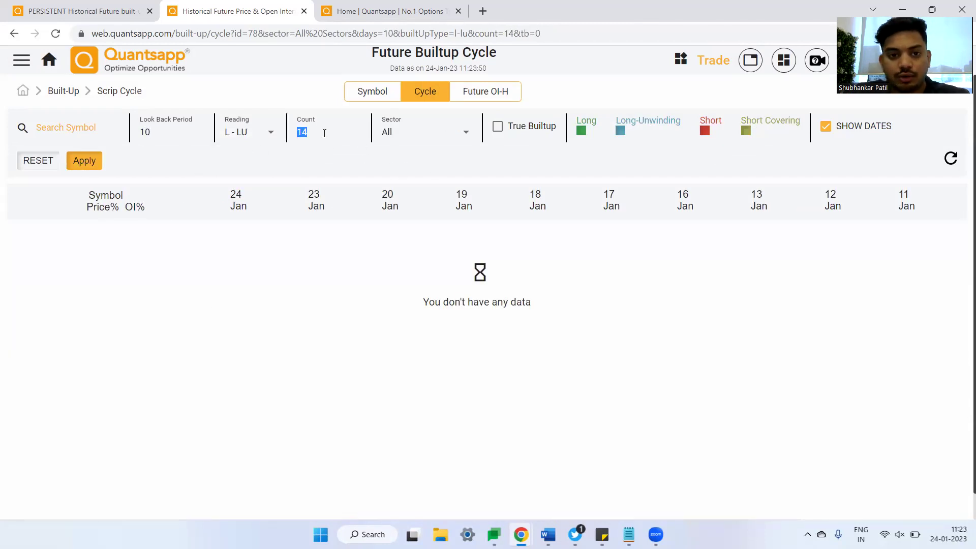
Step: Apply a count of 7 to the Future Builtup Cycle heatmap
type("7")
left_click(84, 161)
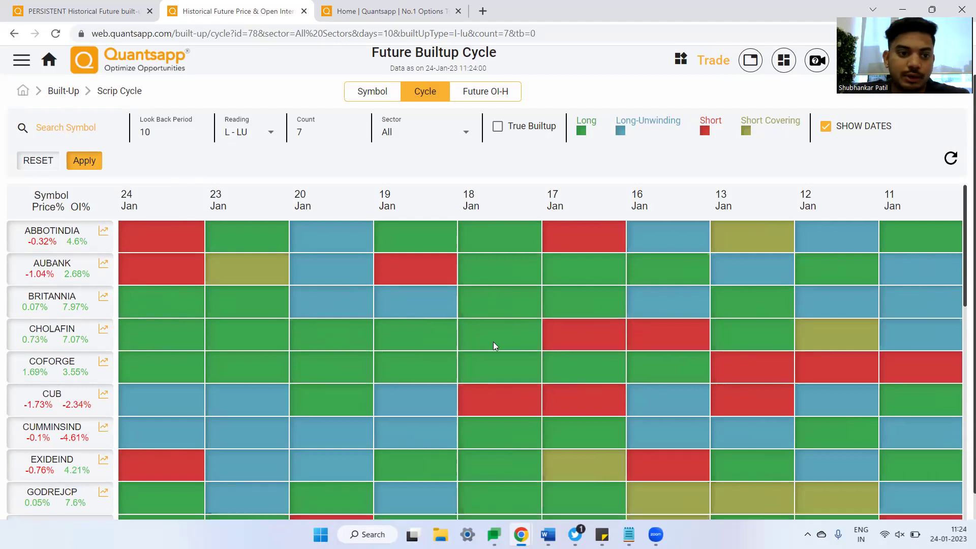
scroll(315, 366, "down", 2)
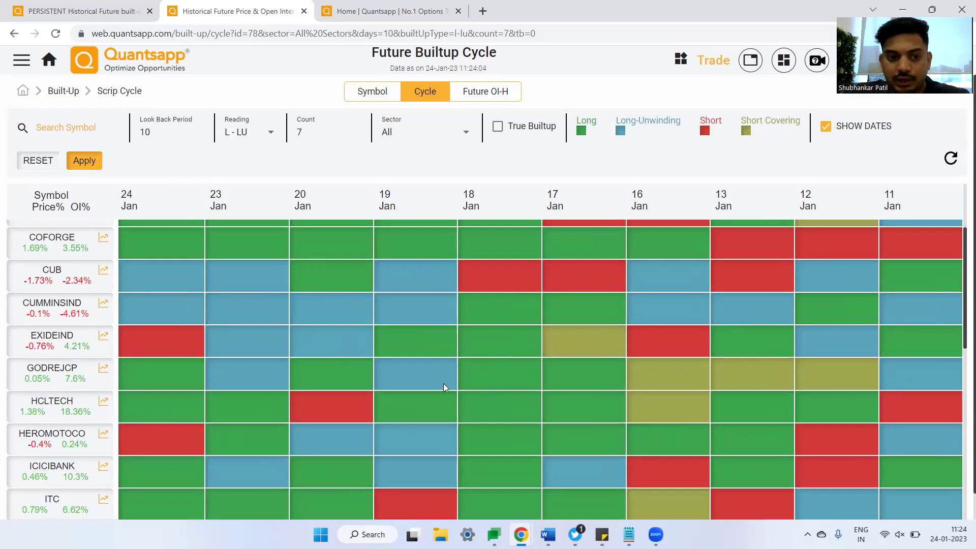
Step: Open ICICIBANK's Future OI-H chart from the heatmap grid
scroll(279, 375, "up", 2)
scroll(274, 407, "down", 3)
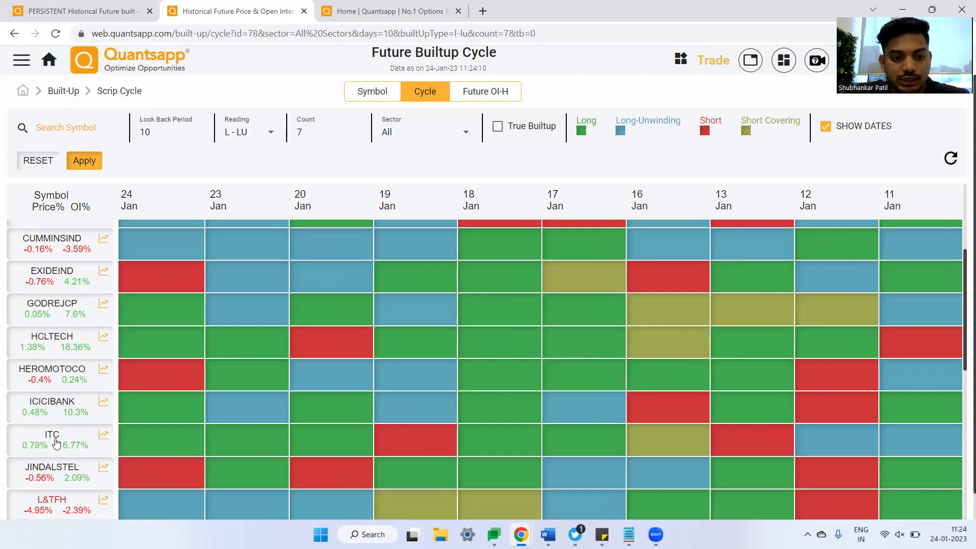
left_click(57, 405)
left_click(115, 430)
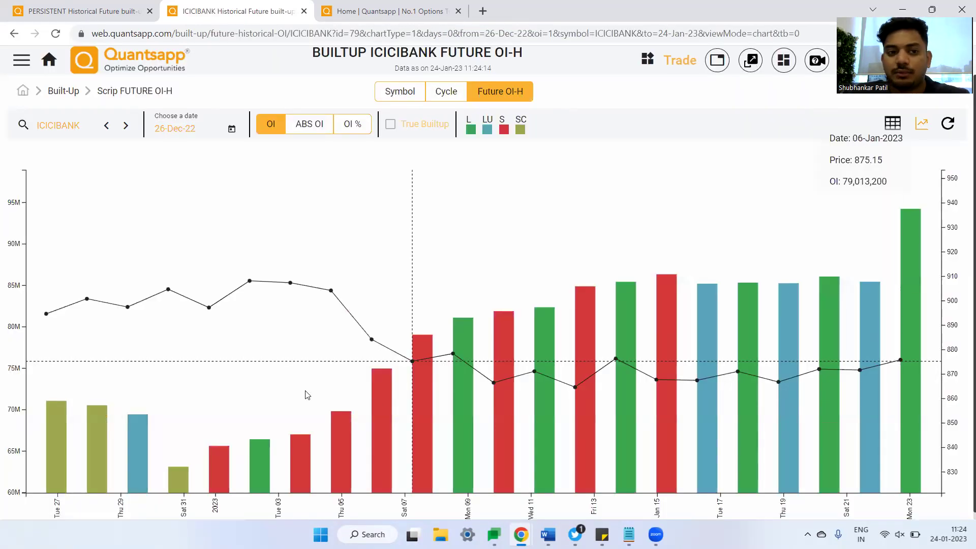
Step: Switch the Future OI-H chart to HCLTECH via the symbol search, then go back home
left_click(78, 127)
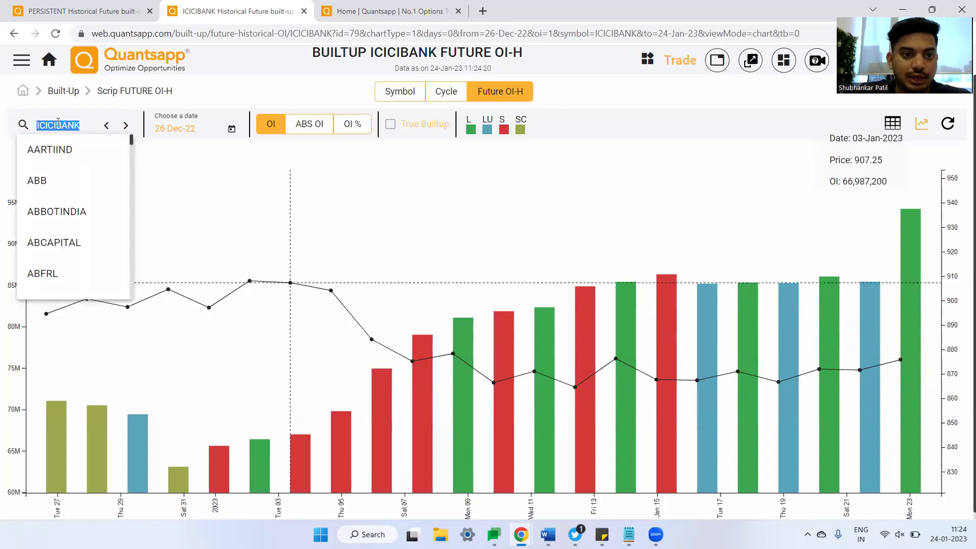
type("HCL")
left_click(60, 143)
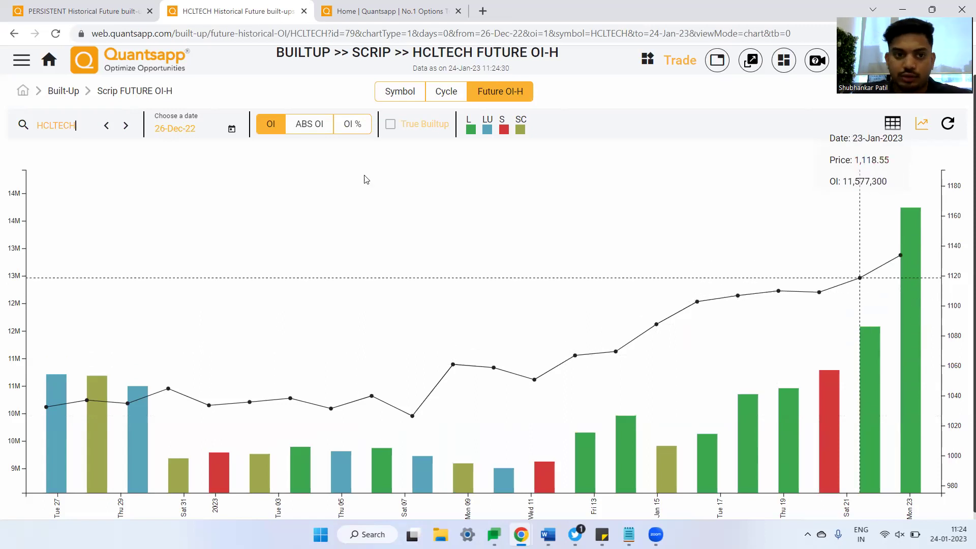
left_click(51, 62)
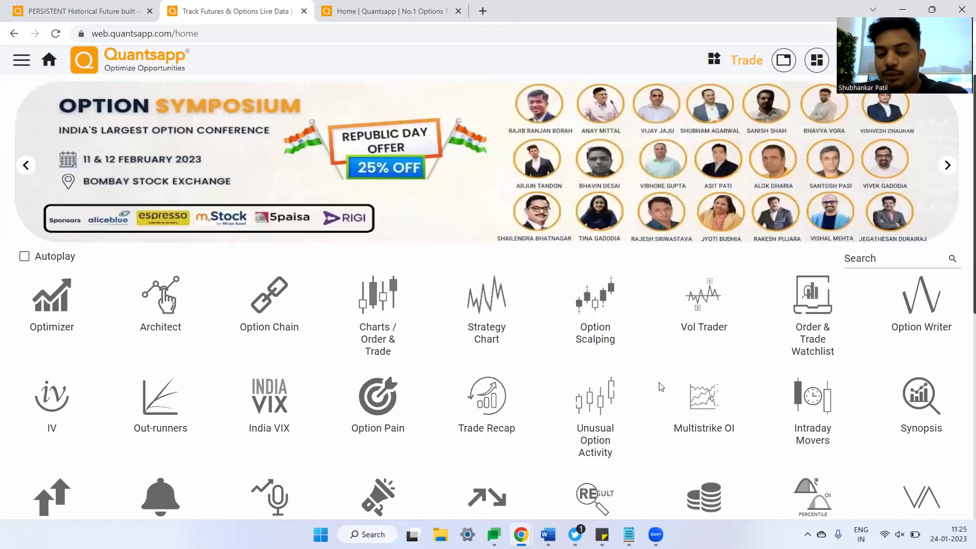
Step: Search the home page tools for 'tra' to list Trap Indicator, Pair Trading and similar
left_click(15, 6)
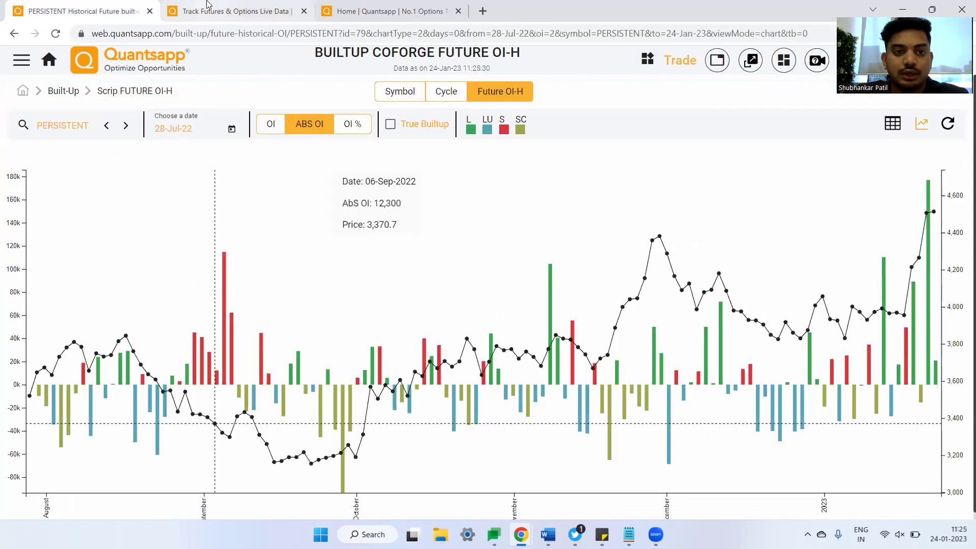
left_click(207, 4)
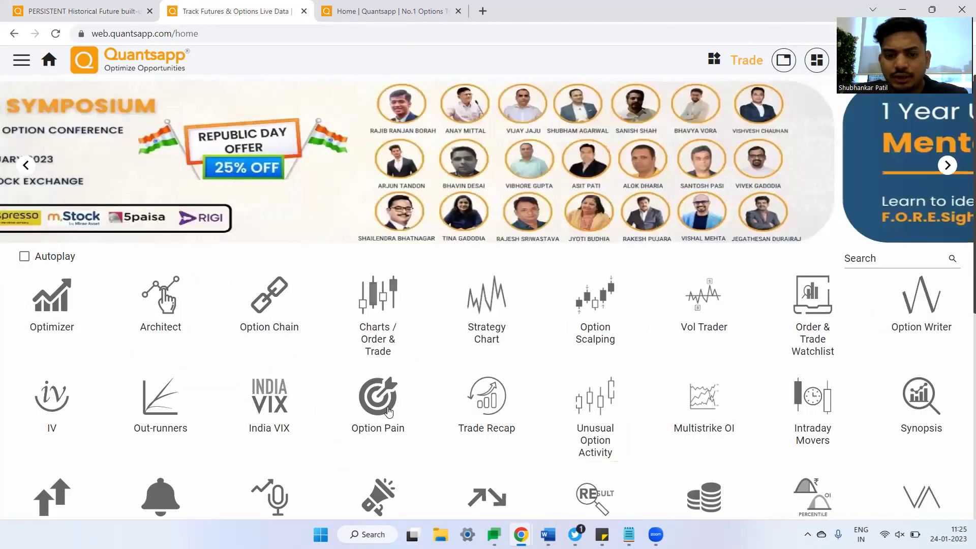
scroll(309, 397, "down", 2)
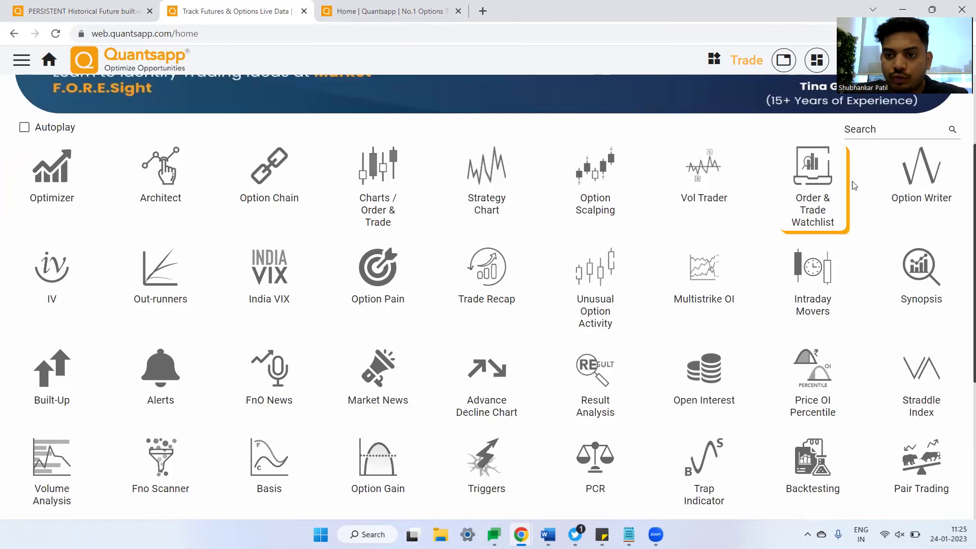
left_click(867, 124)
type("tra")
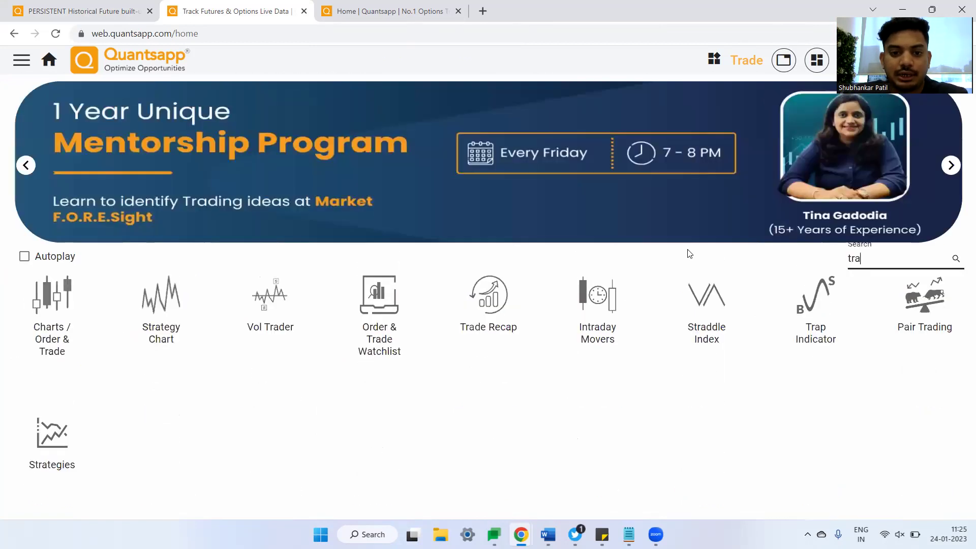
Step: Open the Trap Indicator tool and scroll through its signal table
left_click(823, 340)
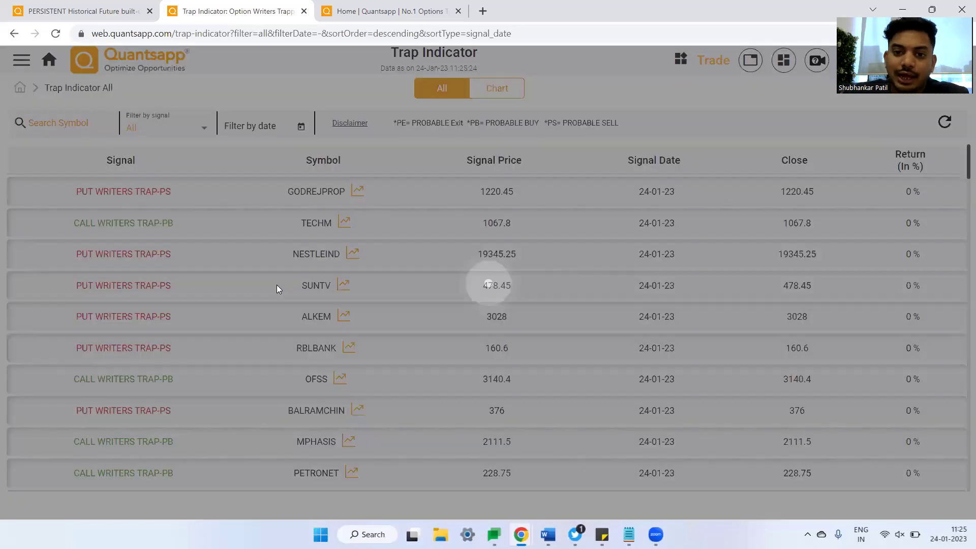
scroll(277, 285, "down", 10)
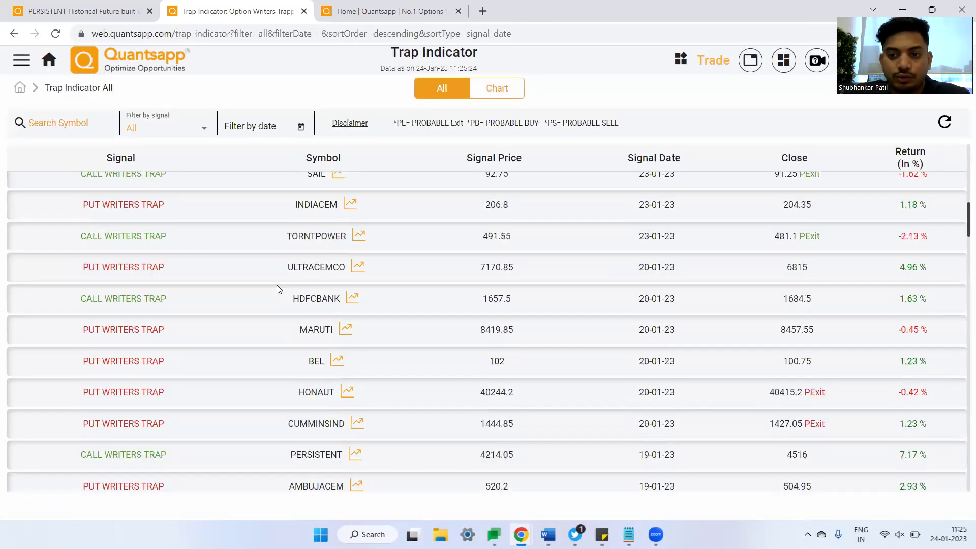
scroll(277, 286, "up", 10)
scroll(279, 289, "up", 2)
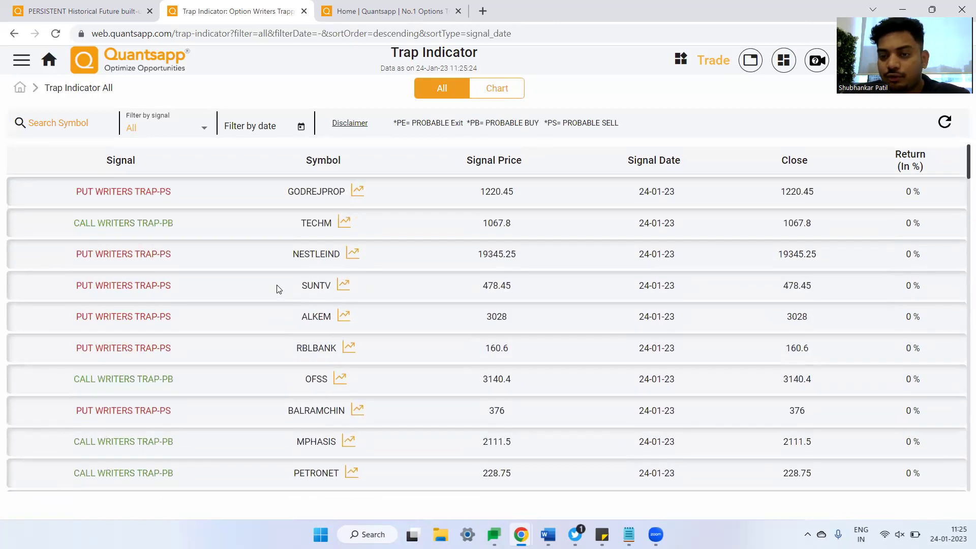
Step: Highlight TECHM's CALL WRITERS TRAP-PB and GODREJPROP's PUT WRITERS TRAP-PS signals and TECHM's date
left_click_drag(183, 223, 67, 230)
left_click_drag(206, 196, 61, 197)
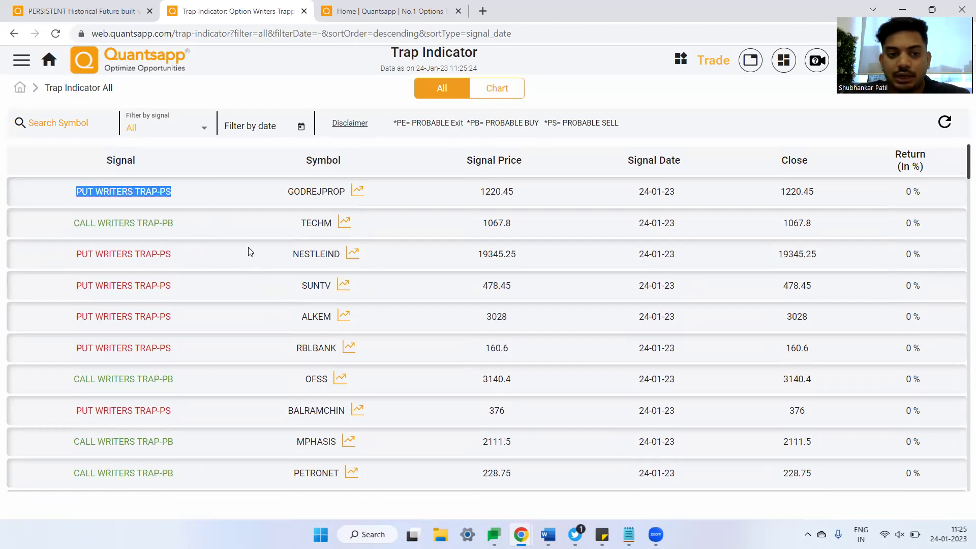
left_click(221, 250)
left_click_drag(197, 231, 51, 222)
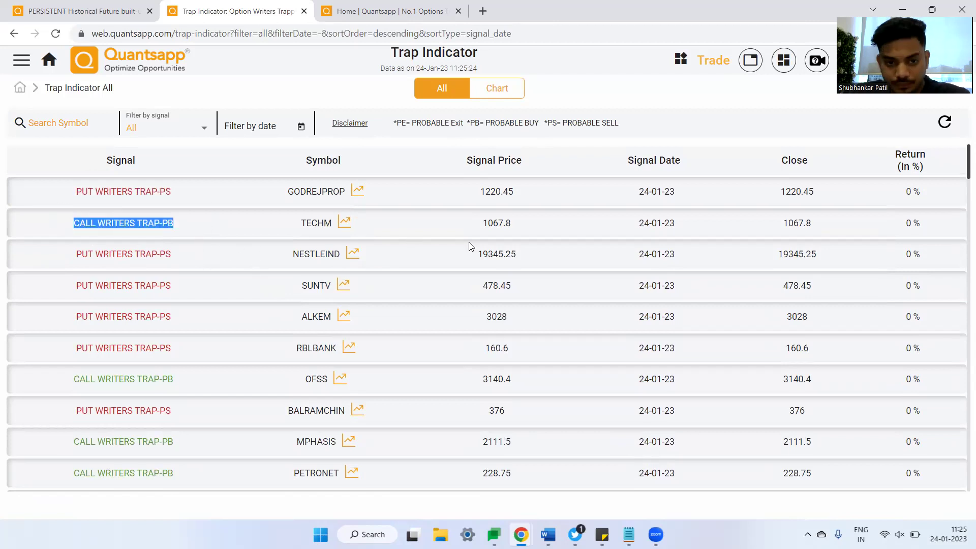
left_click_drag(265, 227, 514, 224)
left_click_drag(673, 221, 650, 230)
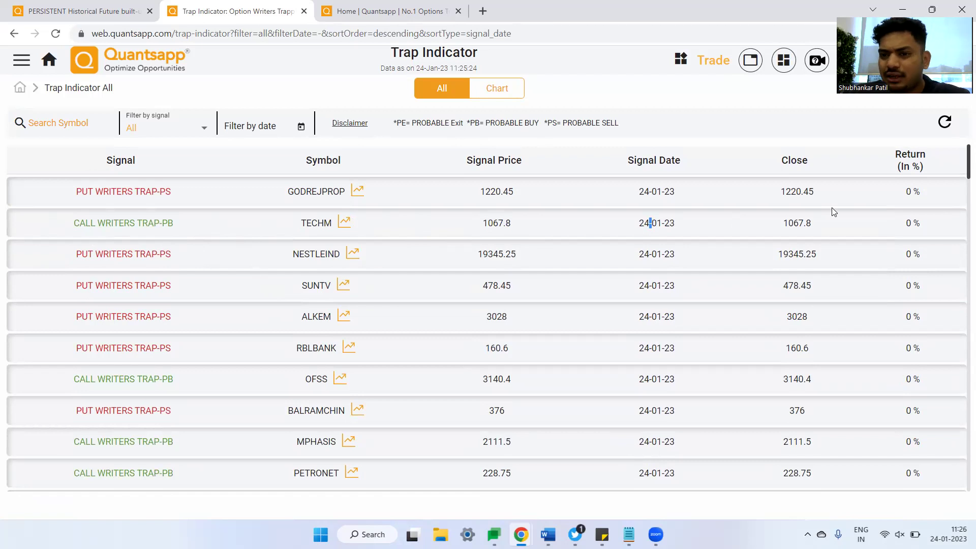
scroll(387, 323, "down", 12)
scroll(357, 331, "down", 7)
scroll(360, 398, "down", 3)
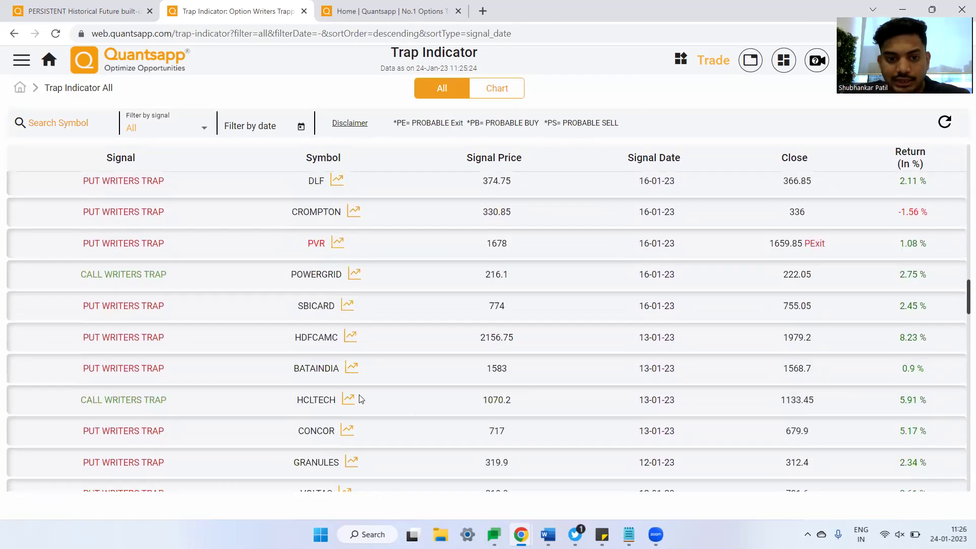
left_click_drag(173, 339, 65, 332)
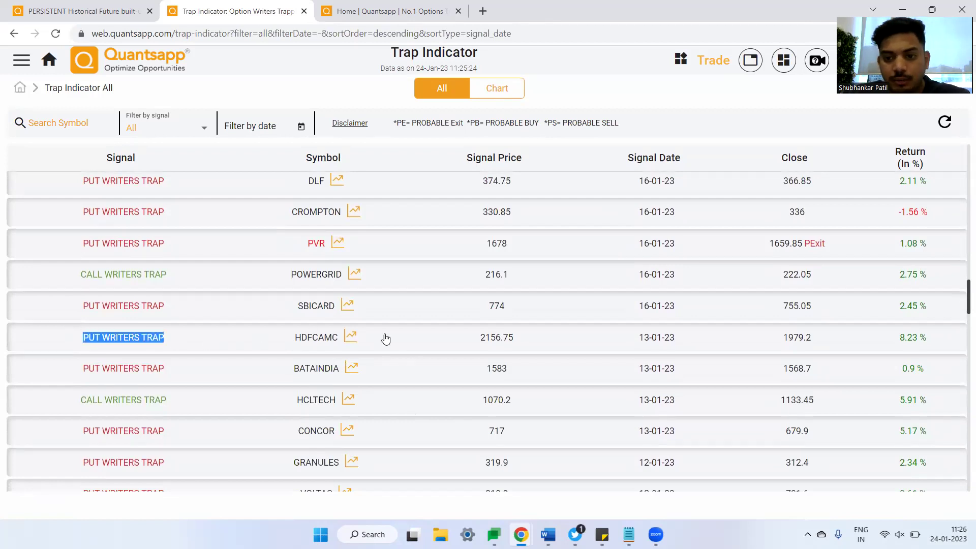
left_click(727, 348)
left_click_drag(660, 352, 663, 351)
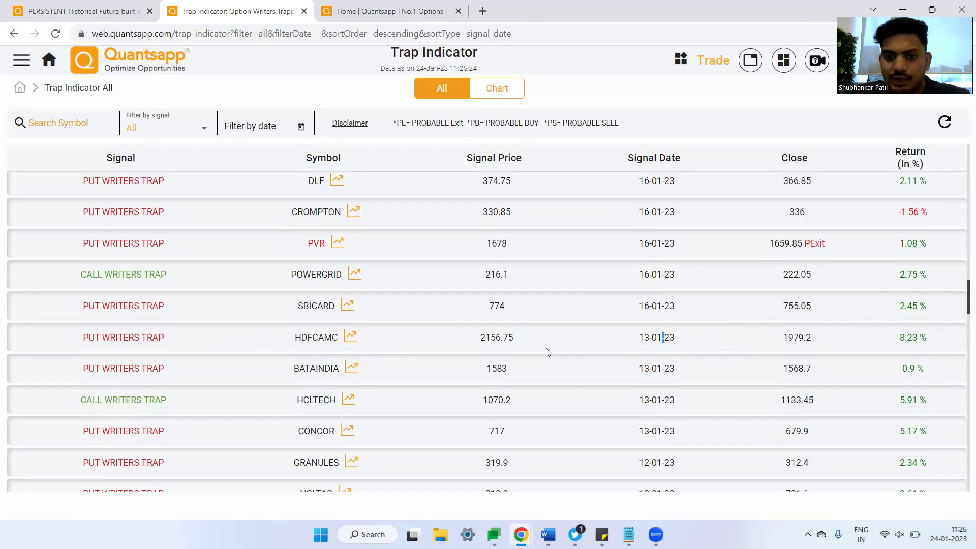
double_click(495, 341)
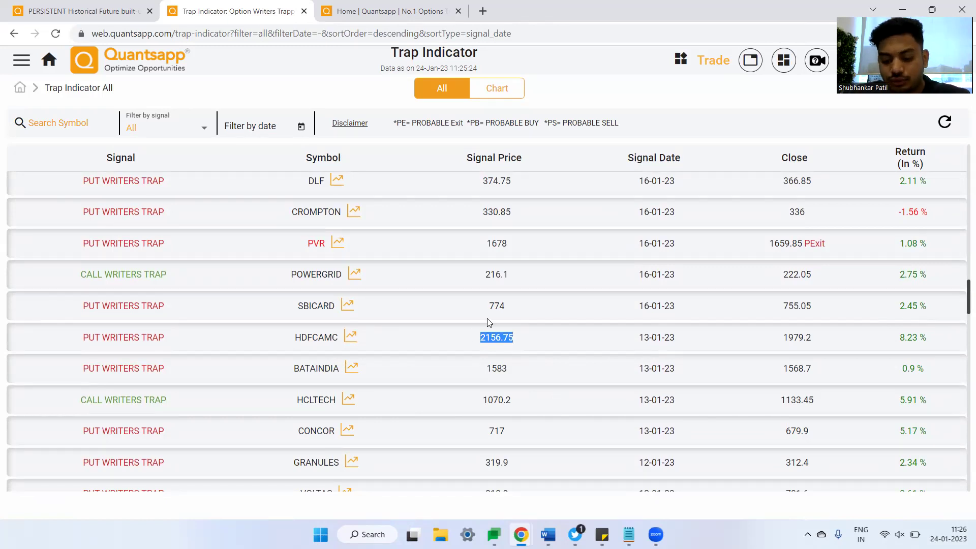
double_click(790, 336)
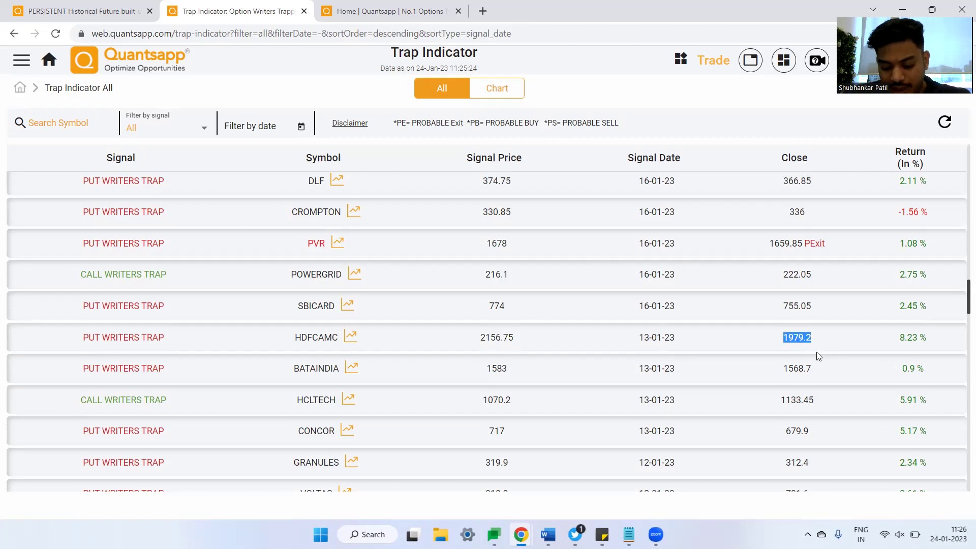
triple_click(887, 348)
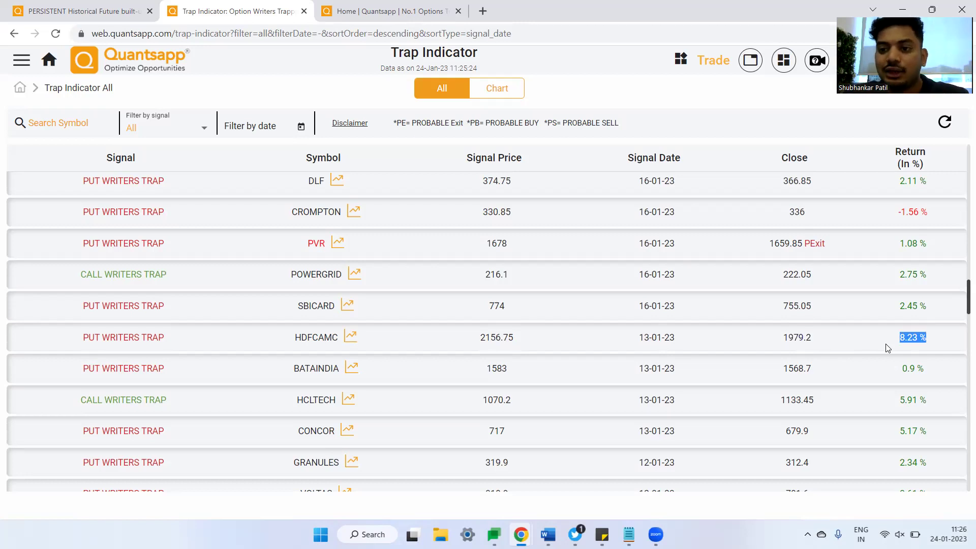
Step: Scroll up and down through the Trap Indicator signal table
scroll(887, 348, "up", 4)
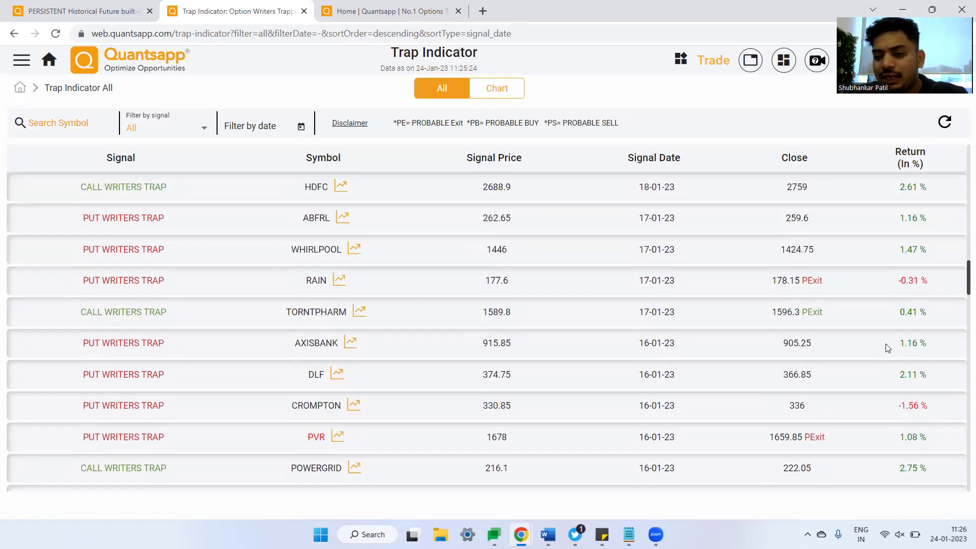
scroll(887, 348, "up", 5)
scroll(917, 340, "up", 3)
scroll(914, 346, "up", 5)
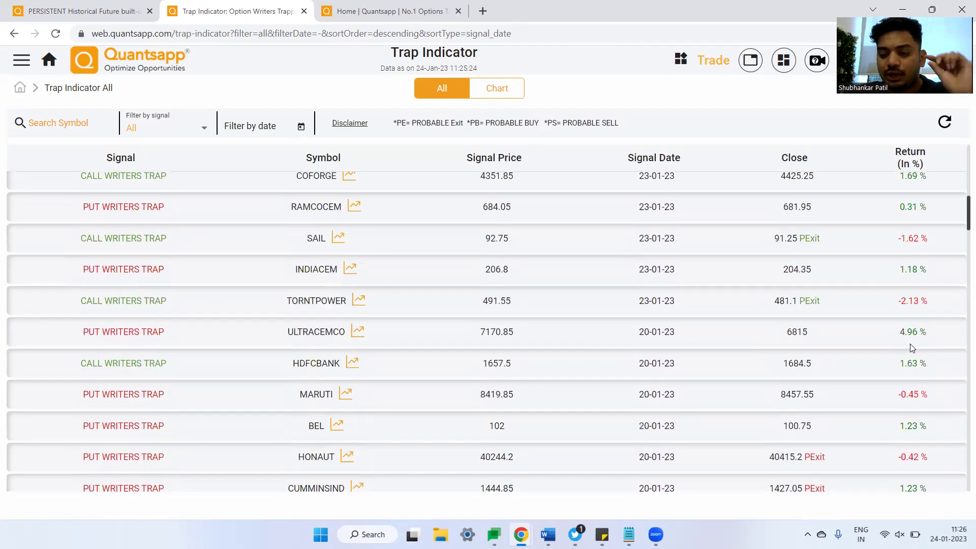
scroll(910, 348, "down", 12)
scroll(908, 347, "down", 20)
scroll(909, 348, "down", 8)
Step: Back at the top 24-01-23 signals, switch to the Option Symposium 5.0 tab
scroll(660, 362, "up", 15)
scroll(659, 361, "up", 20)
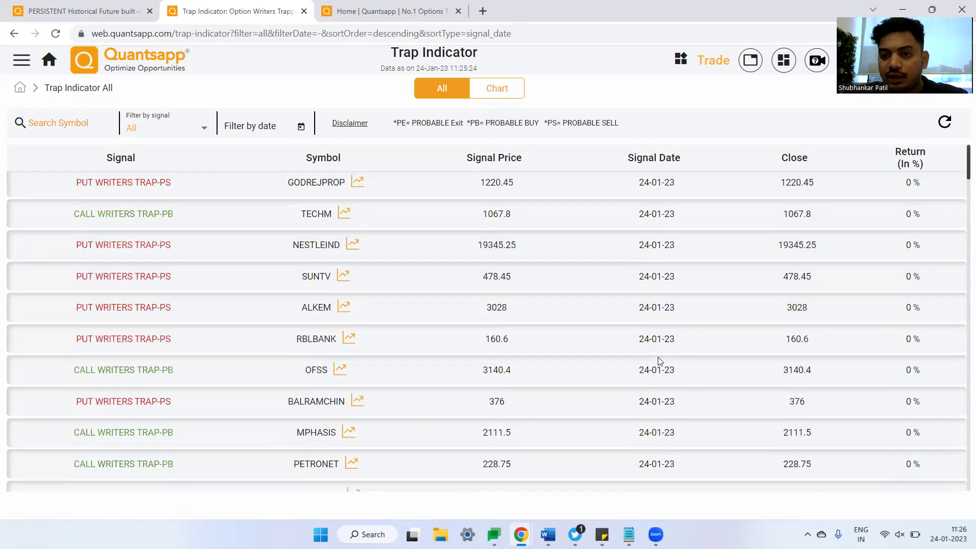
scroll(659, 361, "up", 1)
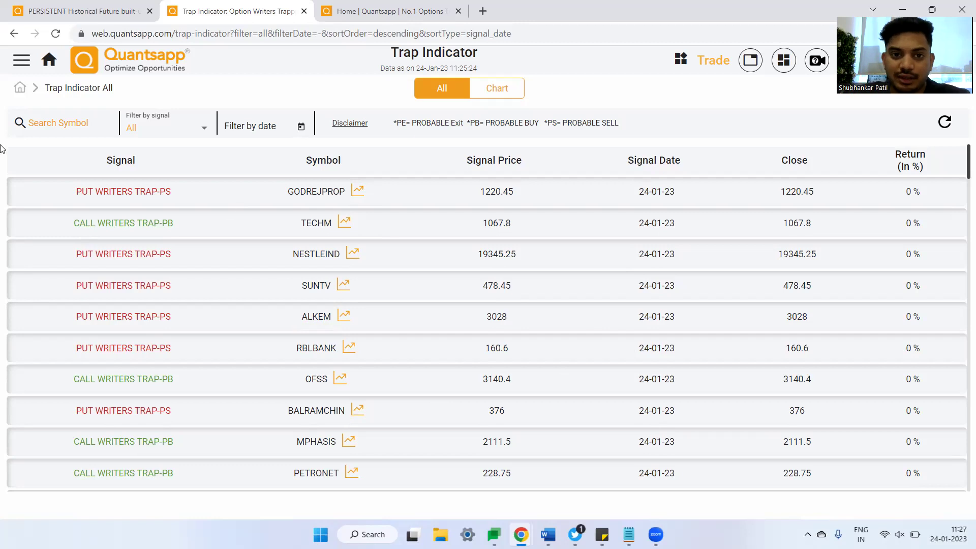
key("ctrl+Tab")
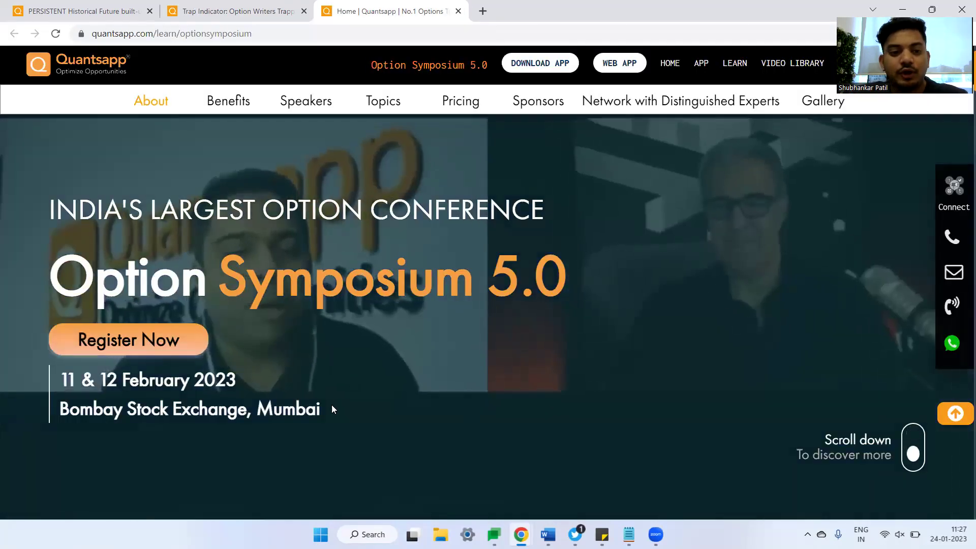
Step: Highlight the event dates and Mumbai venue, then scroll through speakers, topics and pricing
left_click_drag(329, 407, 24, 377)
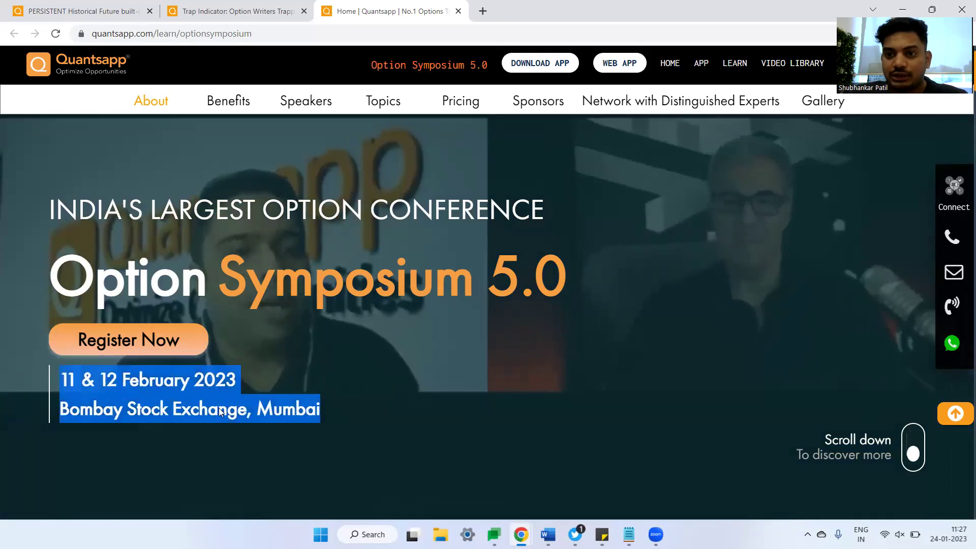
scroll(219, 409, "down", 10)
scroll(220, 412, "down", 5)
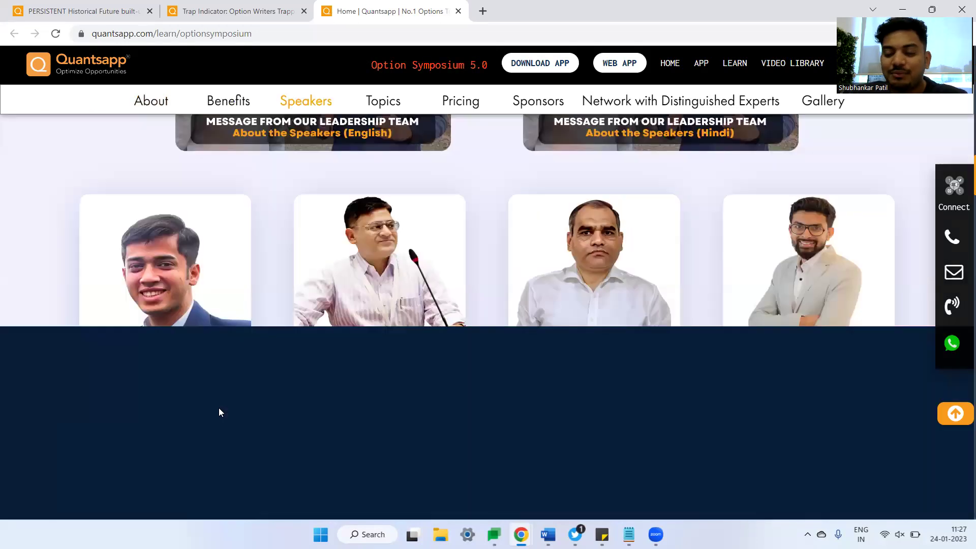
scroll(219, 411, "down", 12)
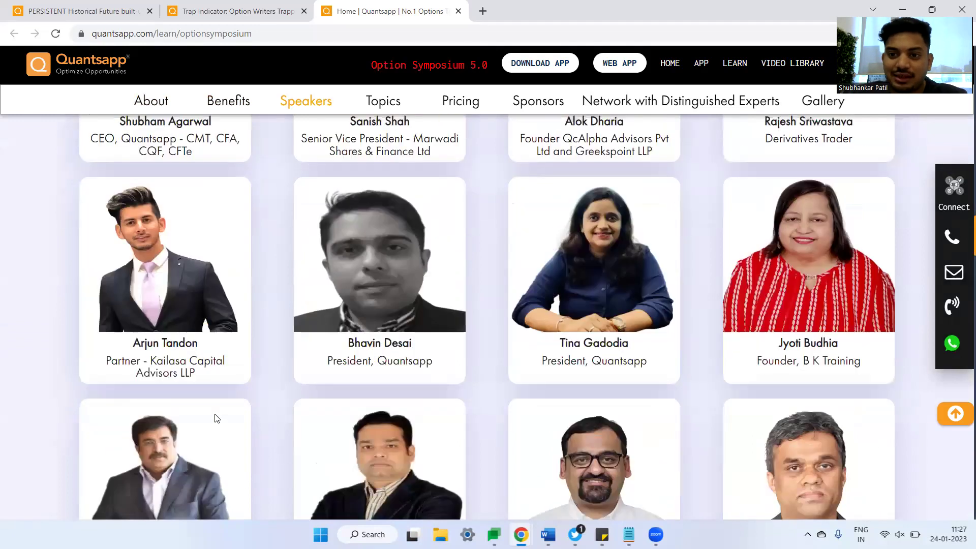
scroll(214, 414, "down", 10)
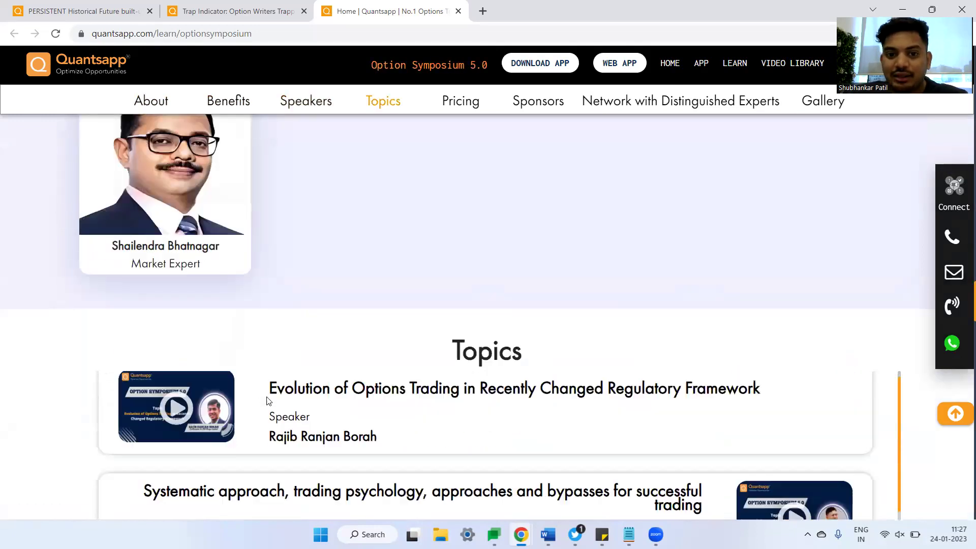
scroll(401, 315, "down", 5)
scroll(399, 364, "down", 20)
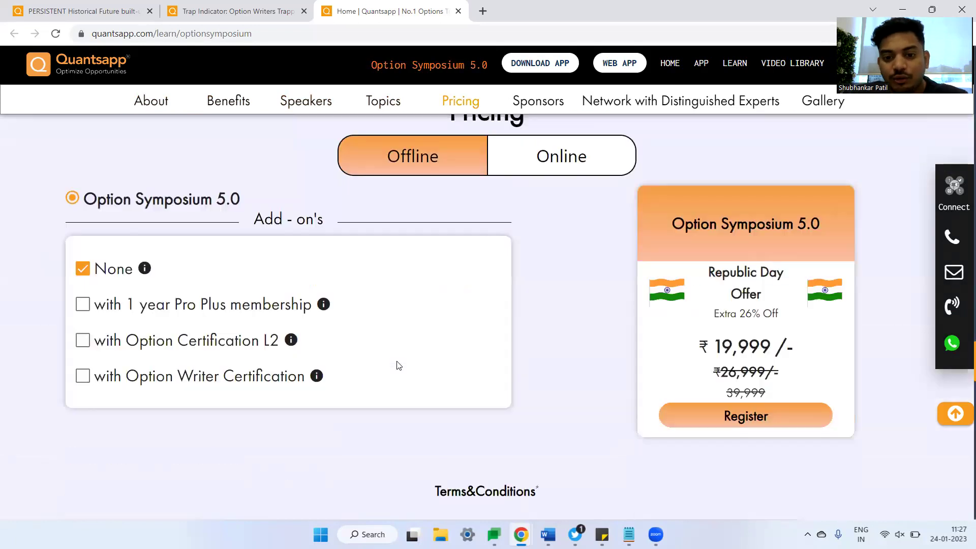
scroll(398, 365, "down", 6)
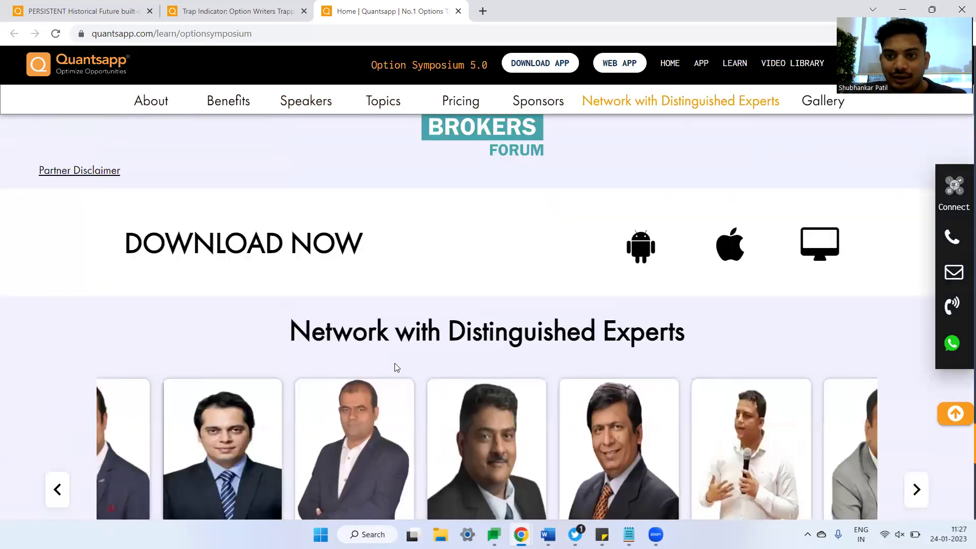
scroll(397, 367, "down", 4)
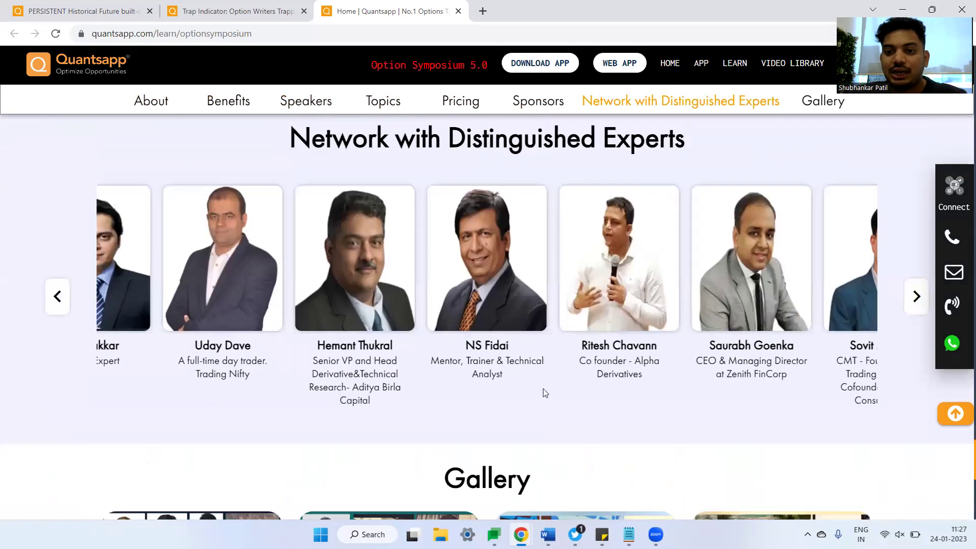
Step: Scroll back to the page top and return to the PERSISTENT Future OI-H chart tab
scroll(336, 335, "up", 11)
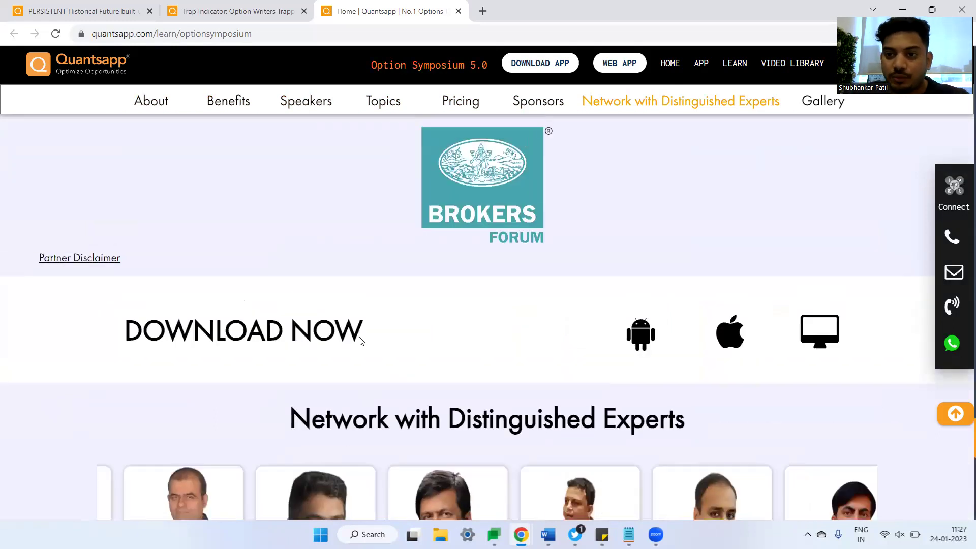
scroll(359, 342, "down", 6)
scroll(345, 371, "down", 6)
scroll(433, 311, "up", 3)
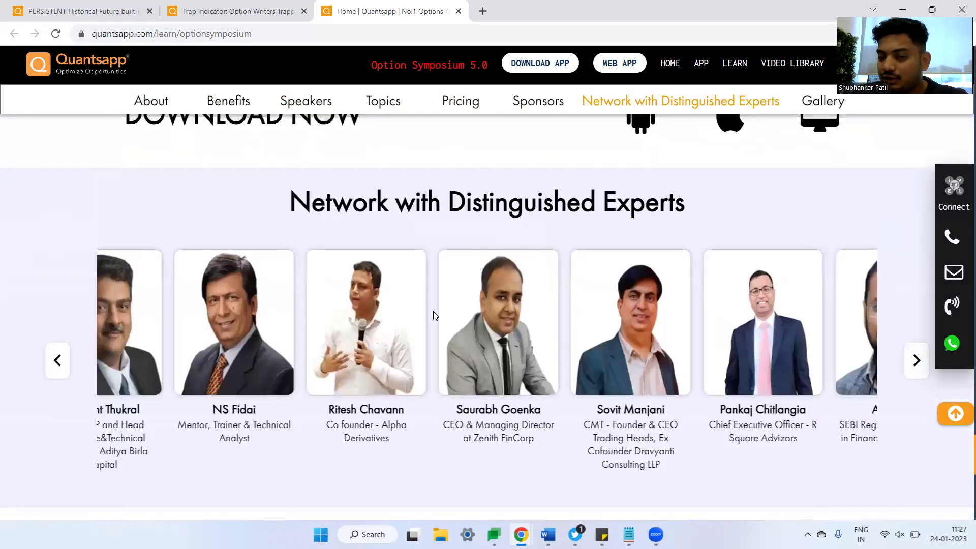
scroll(433, 316, "up", 20)
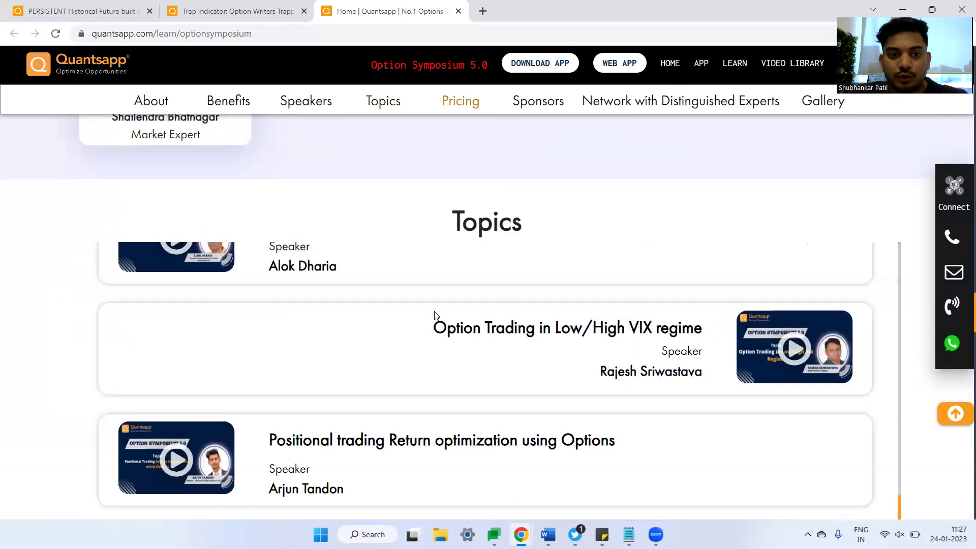
scroll(425, 279, "up", 12)
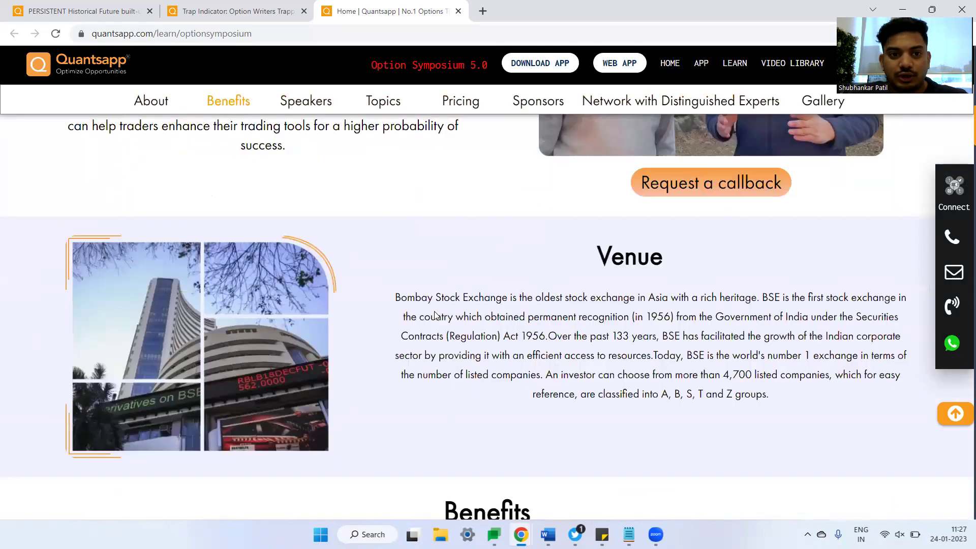
scroll(413, 247, "up", 10)
left_click(72, 5)
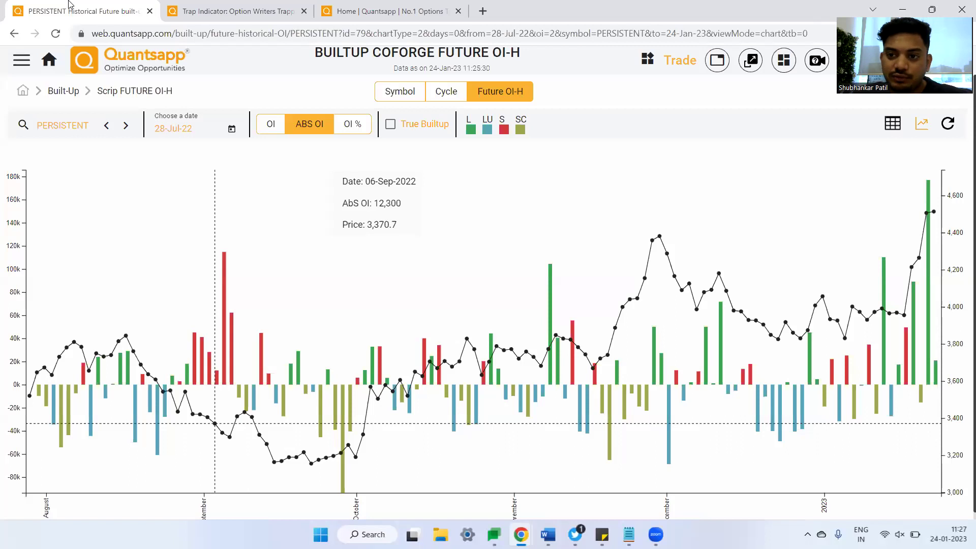